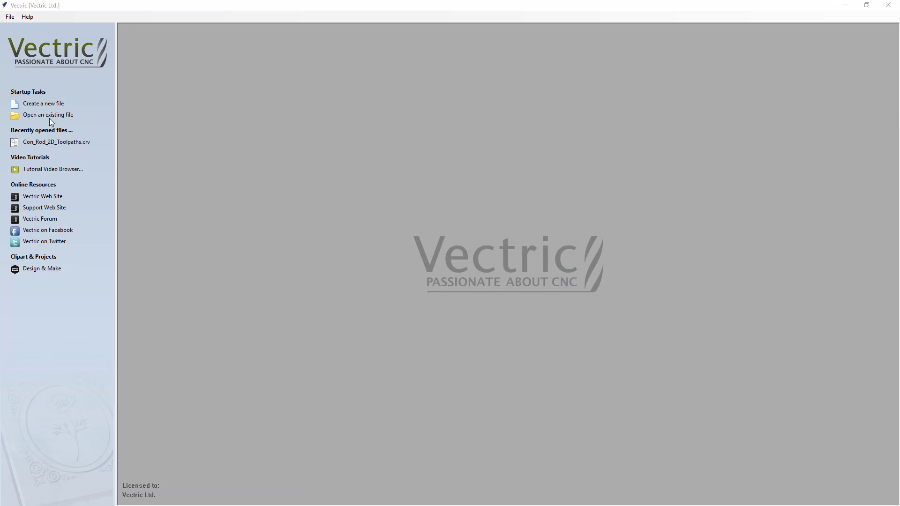
- Create a new rotary job with a 12-inch length and select the diameter for replacement with 4
left_click(44, 105)
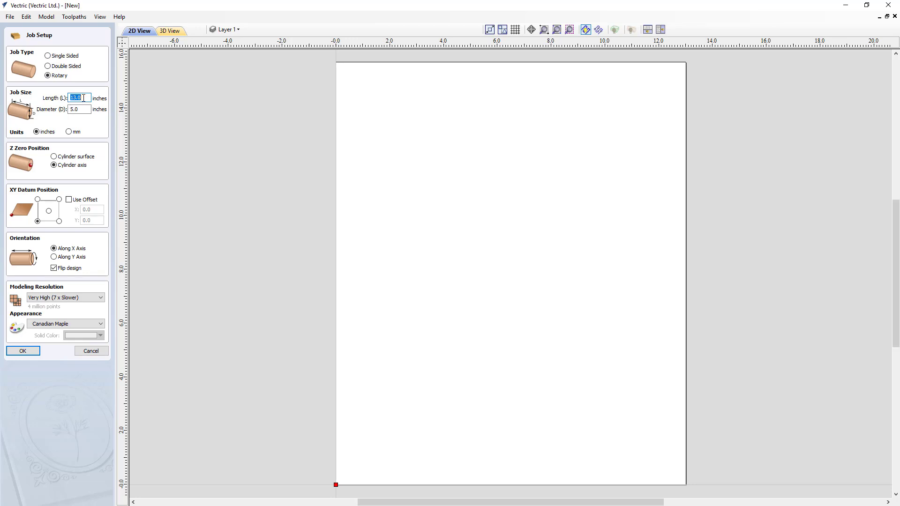
type("12")
left_click_drag(89, 109, 68, 107)
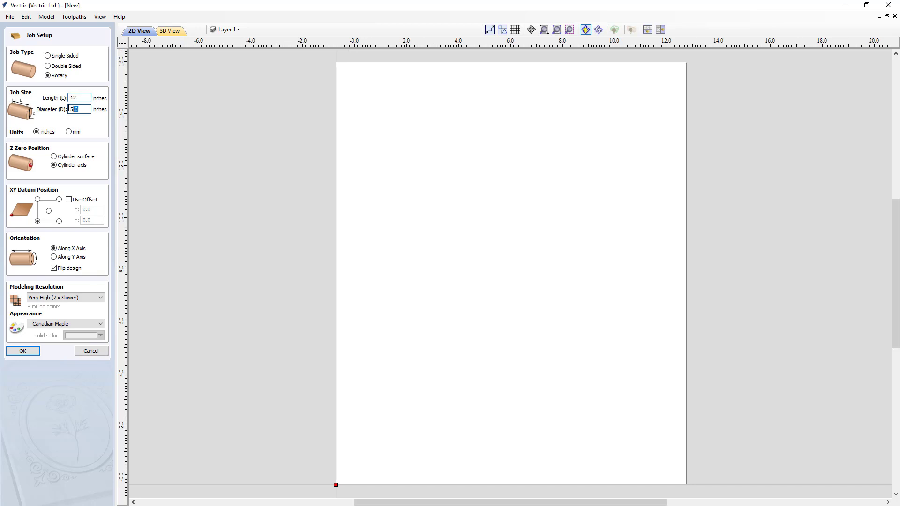
type("4")
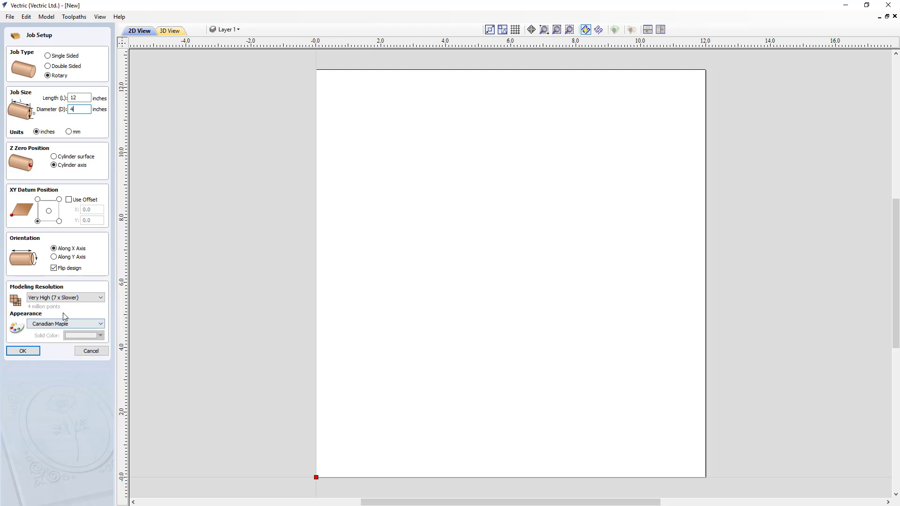
- Confirm the 12 x 4 inch rotary job, tile the 2D and 3D views vertically, and show the cylinder blank
left_click(23, 351)
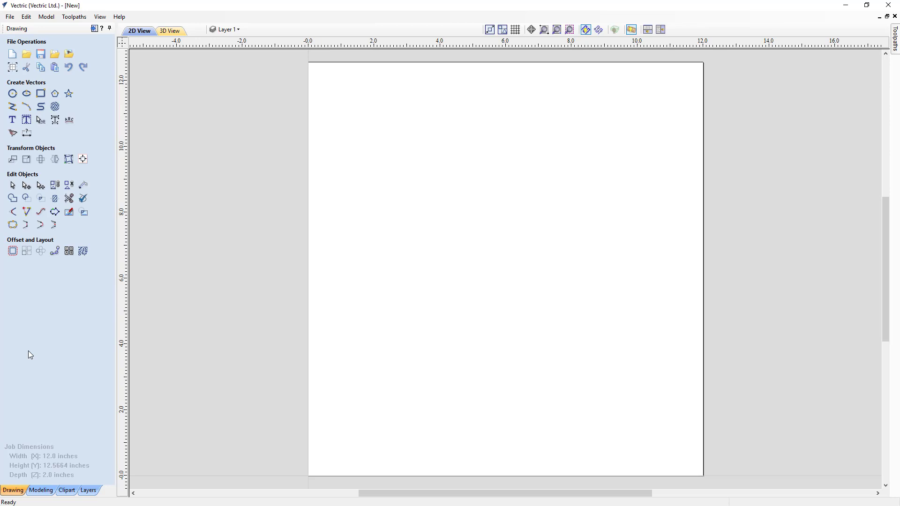
left_click(659, 33)
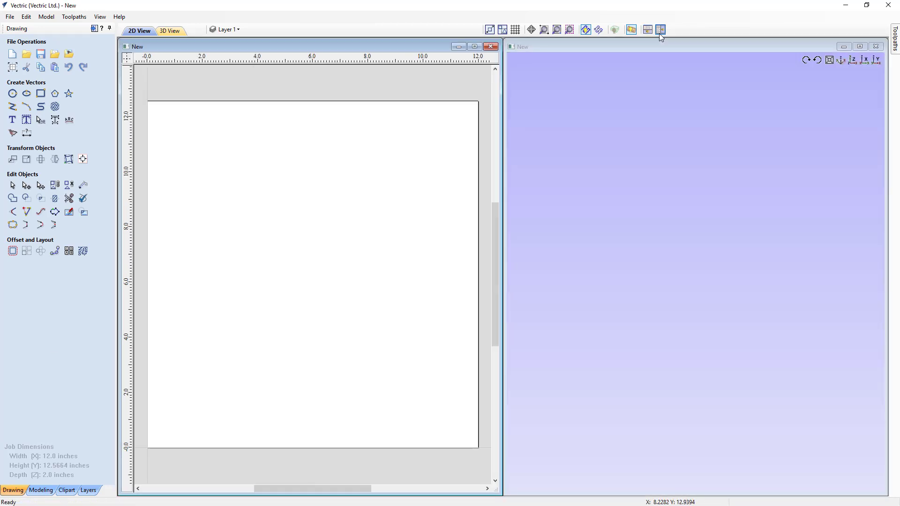
left_click(616, 31)
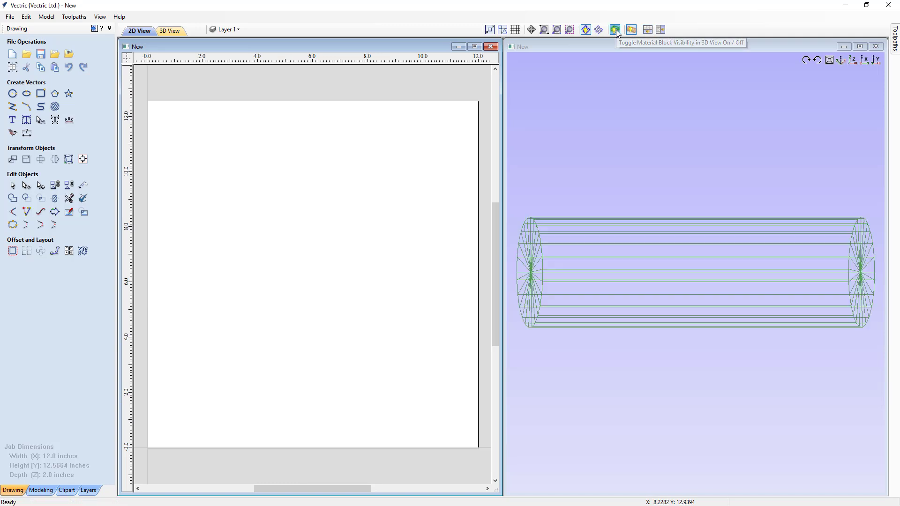
left_click_drag(562, 263, 632, 246)
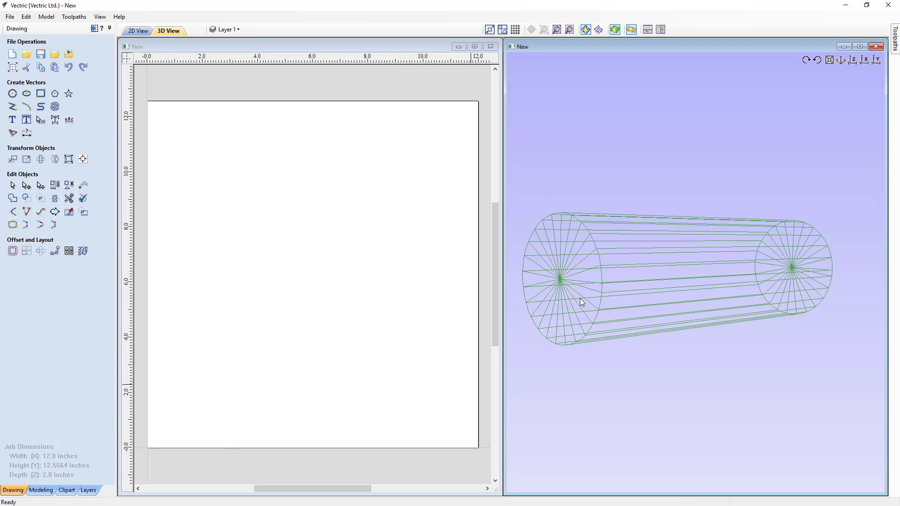
left_click_drag(761, 325, 615, 272)
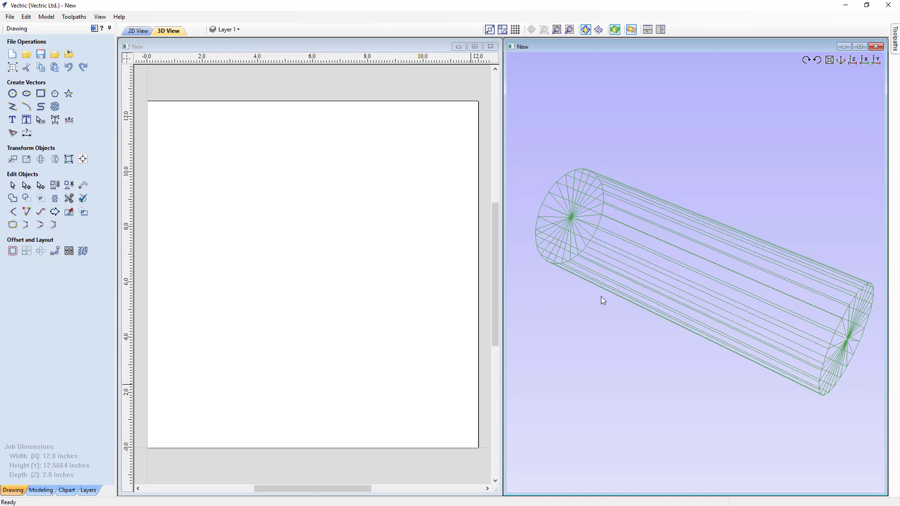
left_click_drag(603, 300, 611, 307)
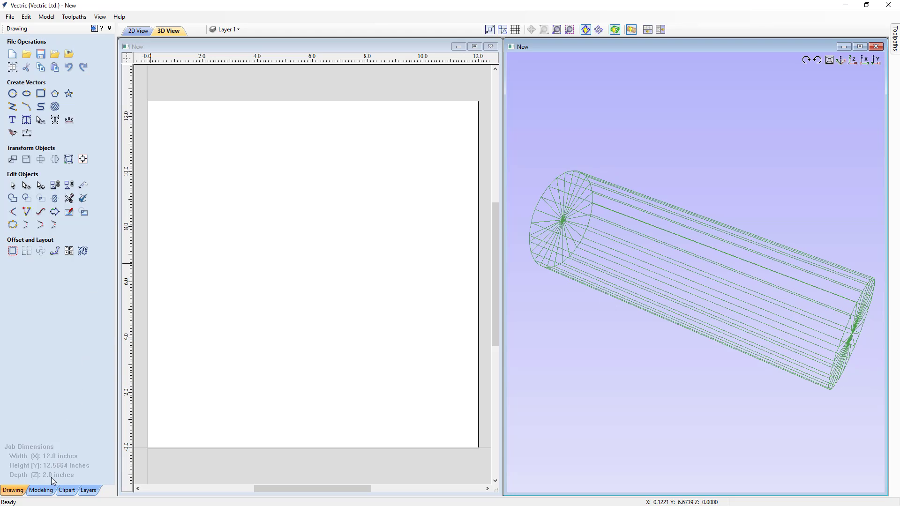
- Import the Floral Drop.stl 3D model through the Modeling tools
left_click(41, 490)
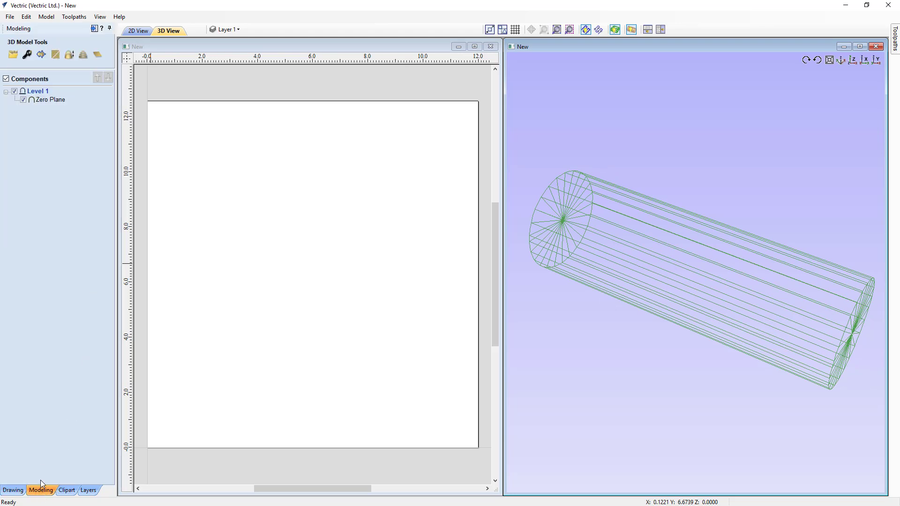
left_click(11, 58)
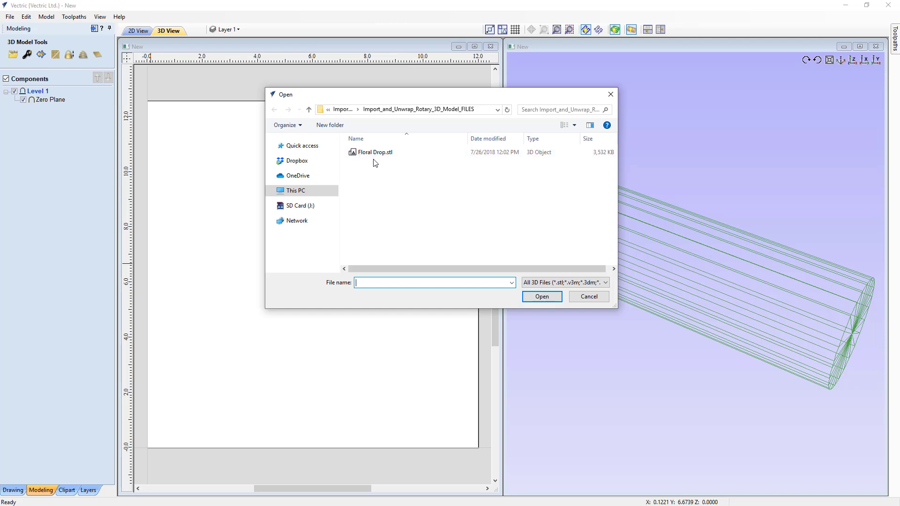
left_click(373, 154)
left_click(541, 297)
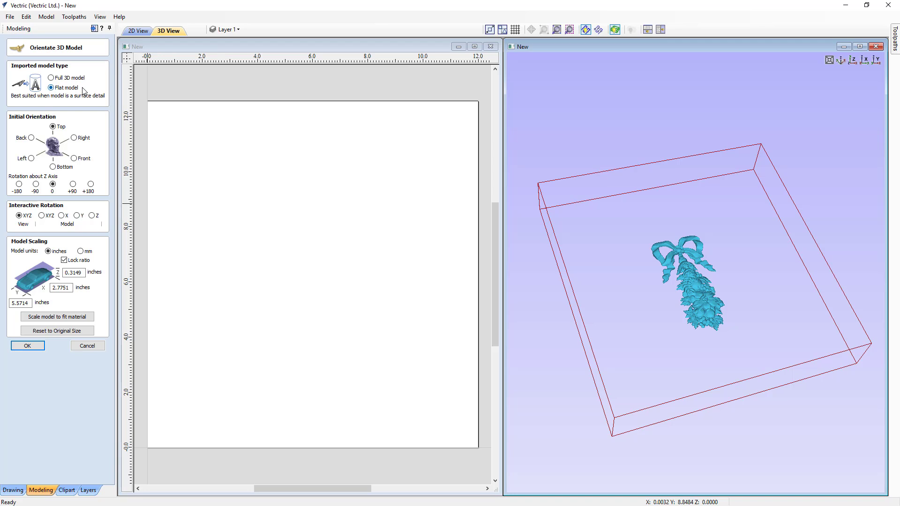
- Orient the floral drop as a flat model with Top initial orientation, rotated +90 degrees about Z
left_click(52, 78)
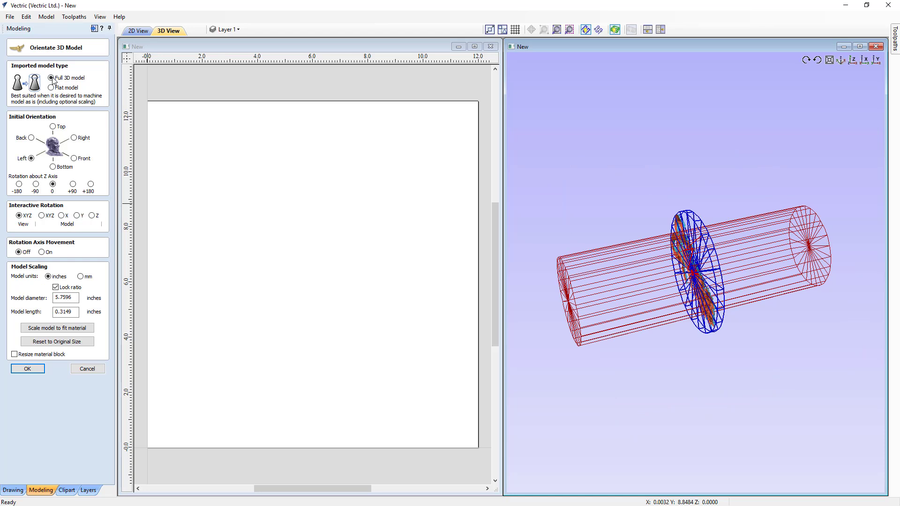
left_click(51, 87)
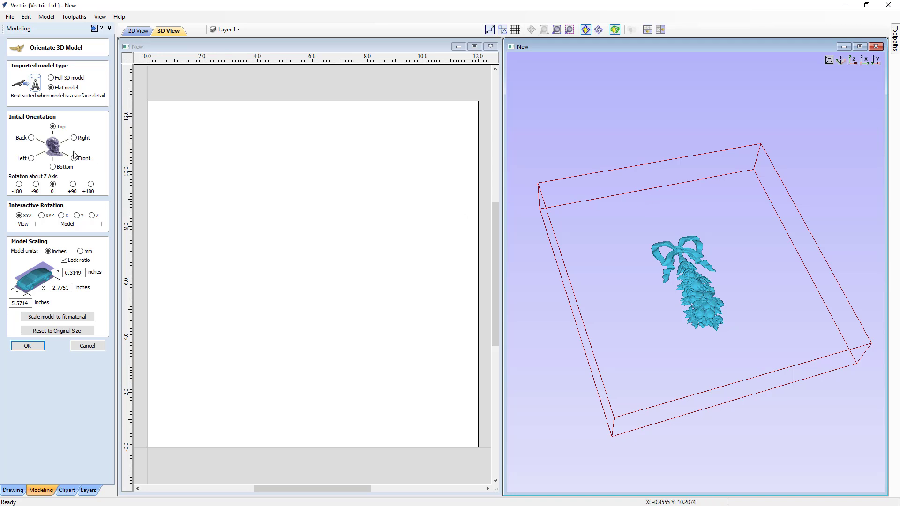
left_click(32, 138)
left_click(32, 158)
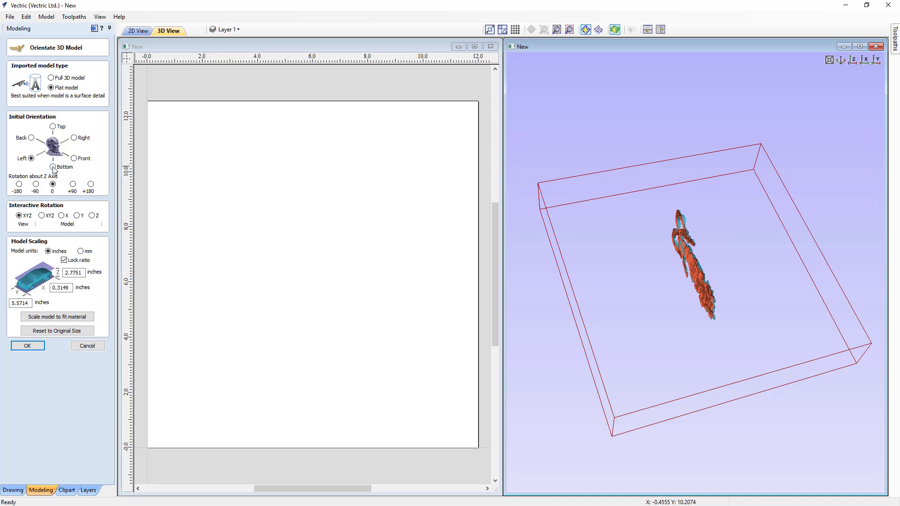
left_click(53, 167)
left_click(74, 158)
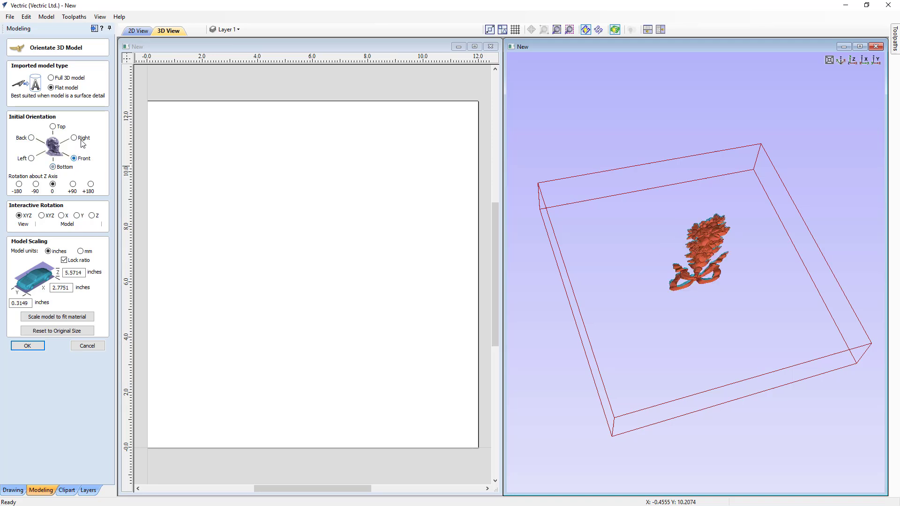
left_click(73, 138)
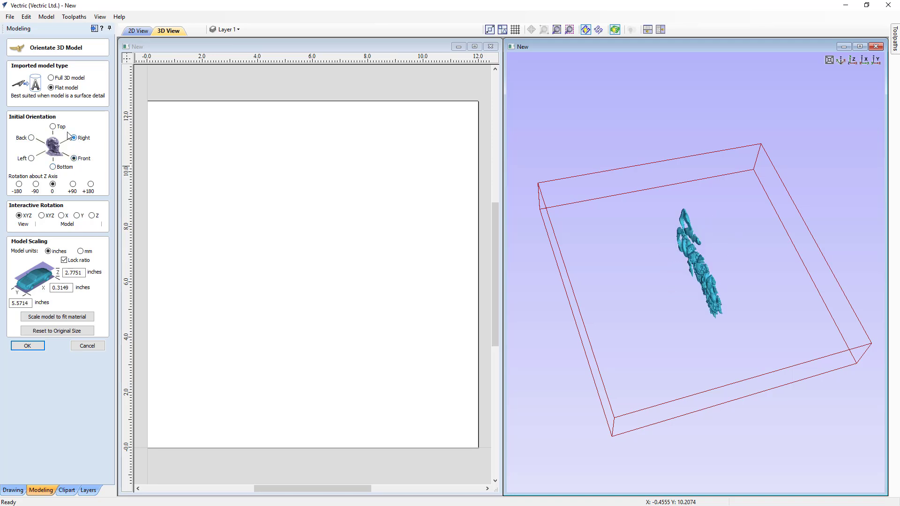
left_click(53, 127)
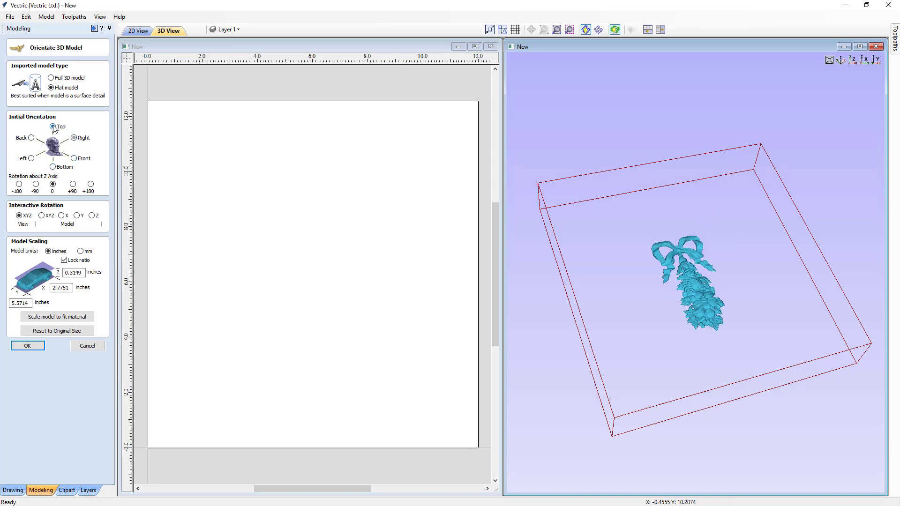
left_click(73, 184)
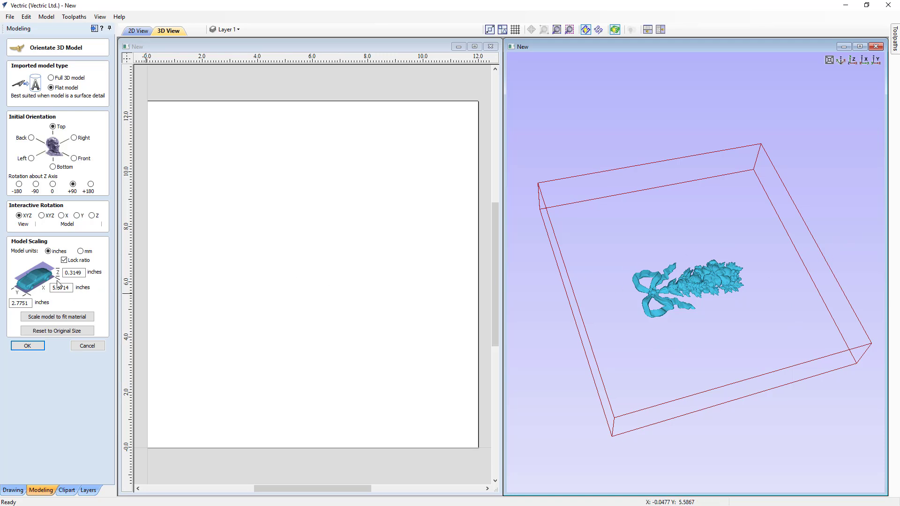
- Scale the floral drop's X length to 9 inches with locked ratio and confirm to build the relief
left_click(70, 287)
left_click_drag(70, 287, 49, 288)
type("9")
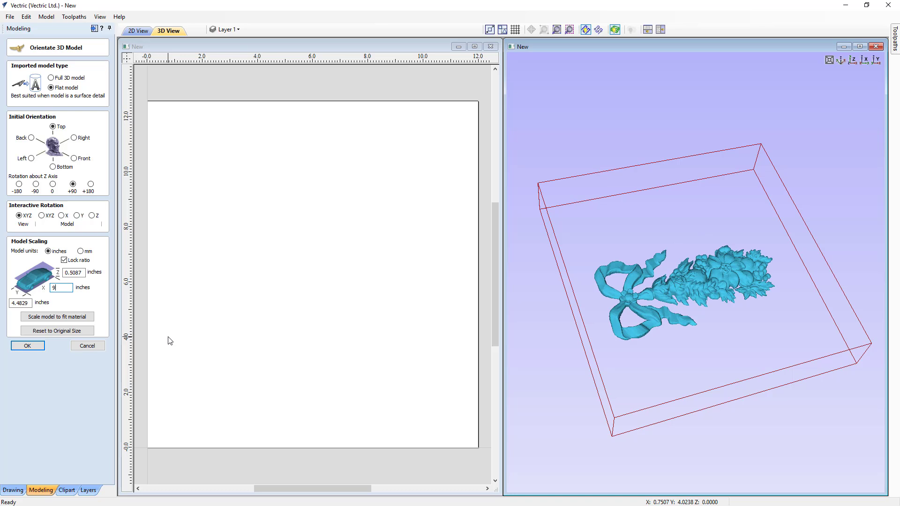
left_click(41, 347)
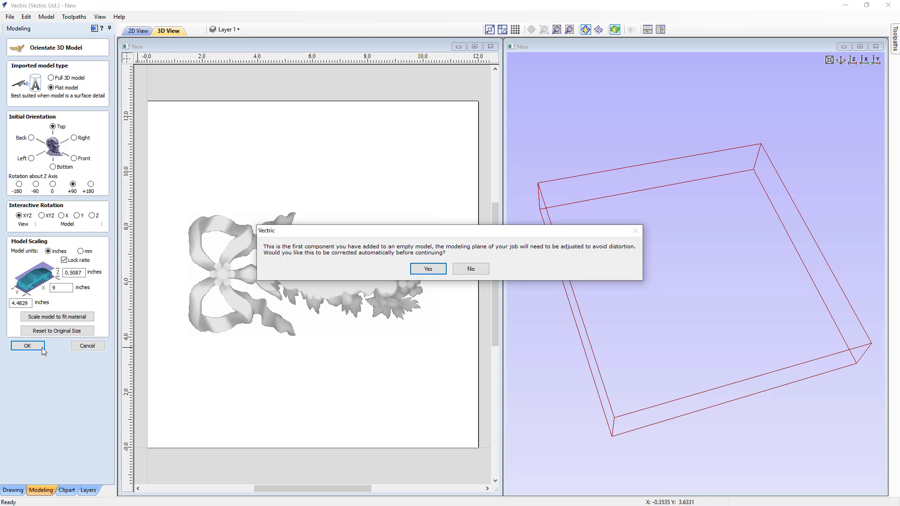
- Accept the modelling-plane correction, close the orientation settings, and view the relief-wrapped cylinder
left_click(430, 270)
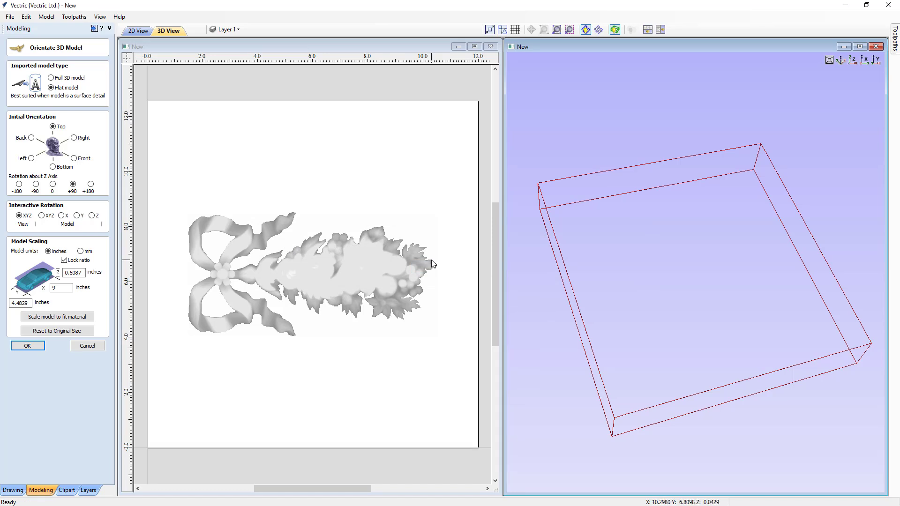
key("Return")
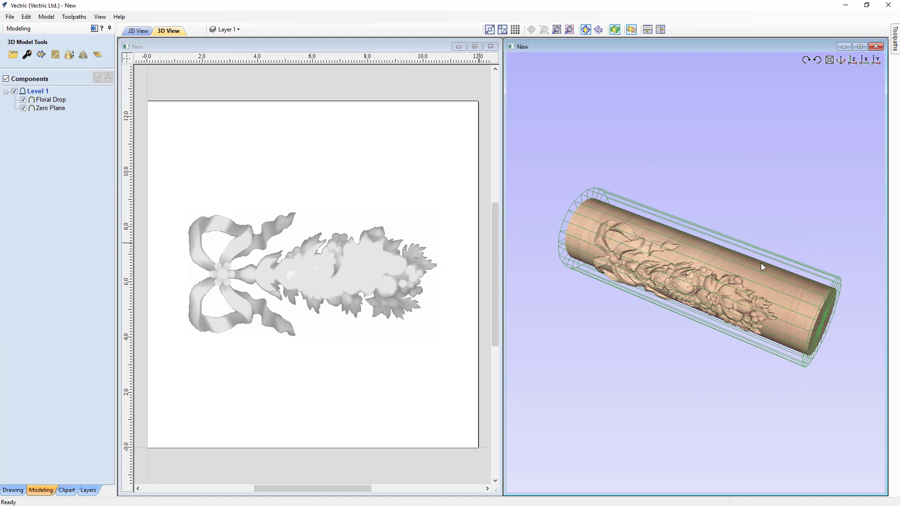
mouse_move(666, 319)
left_mouse_down()
mouse_move(704, 255)
mouse_move(741, 231)
mouse_move(787, 255)
mouse_move(738, 285)
mouse_move(716, 275)
left_mouse_up()
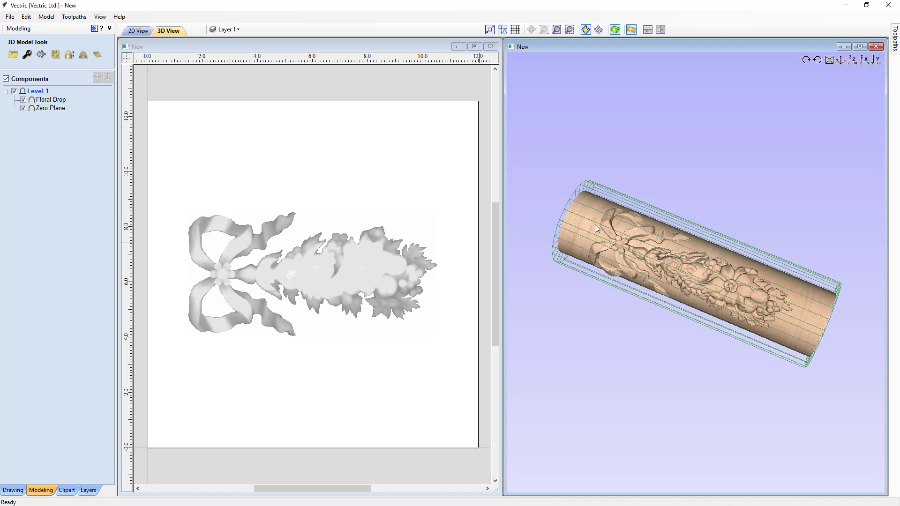
- Open the cylinder's Material Setup and apply a 0.5-inch model height
left_click(94, 28)
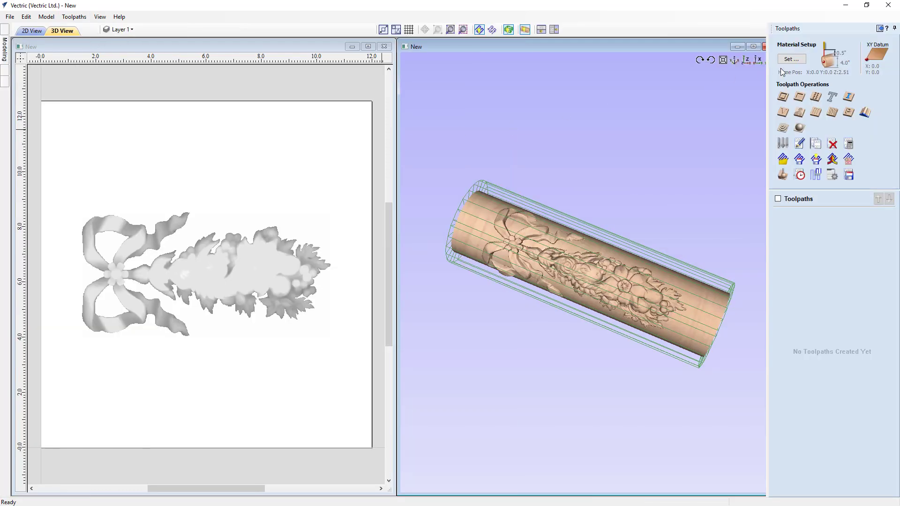
left_click(792, 59)
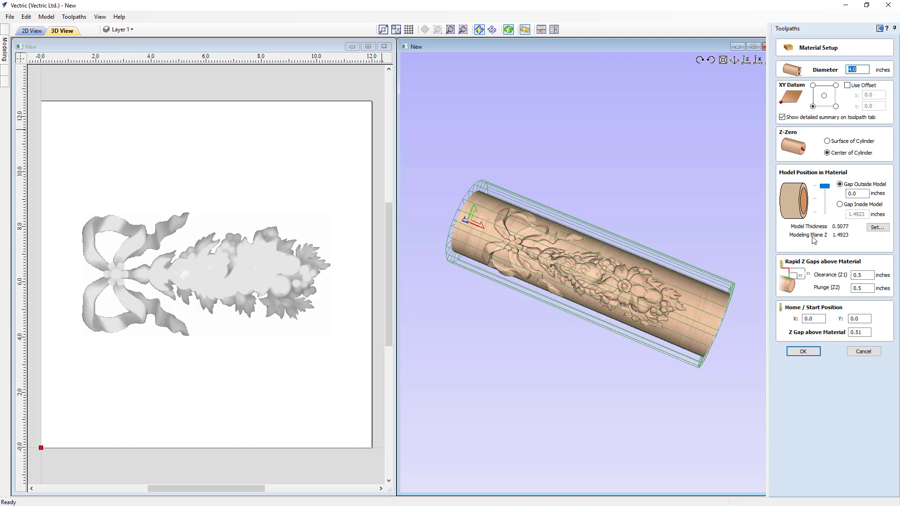
left_click(877, 228)
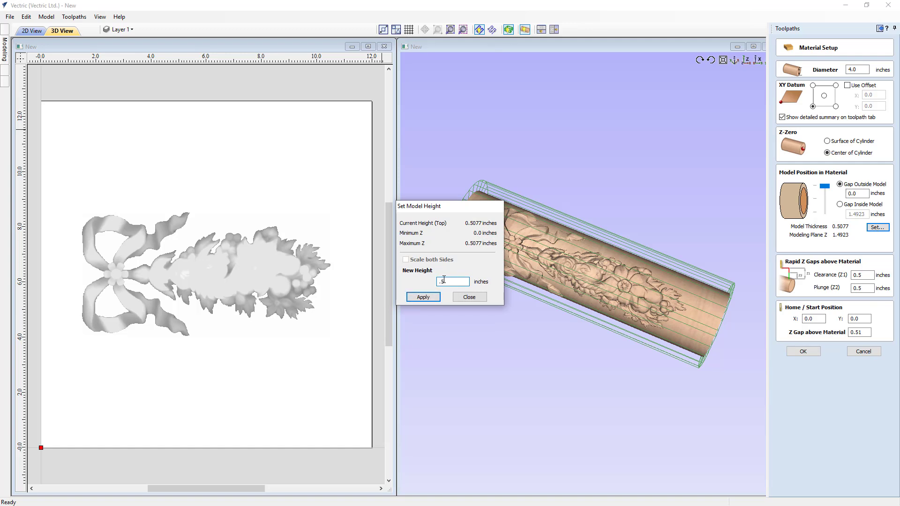
left_click(428, 299)
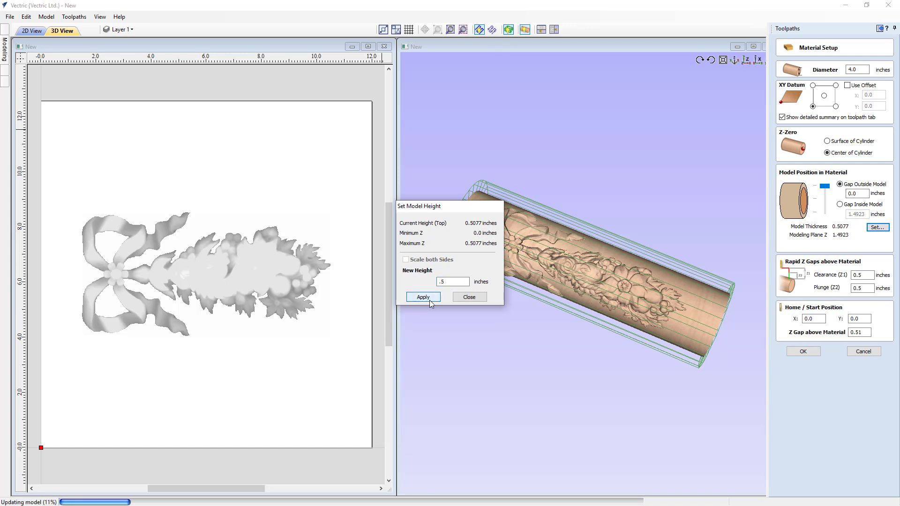
left_click(465, 297)
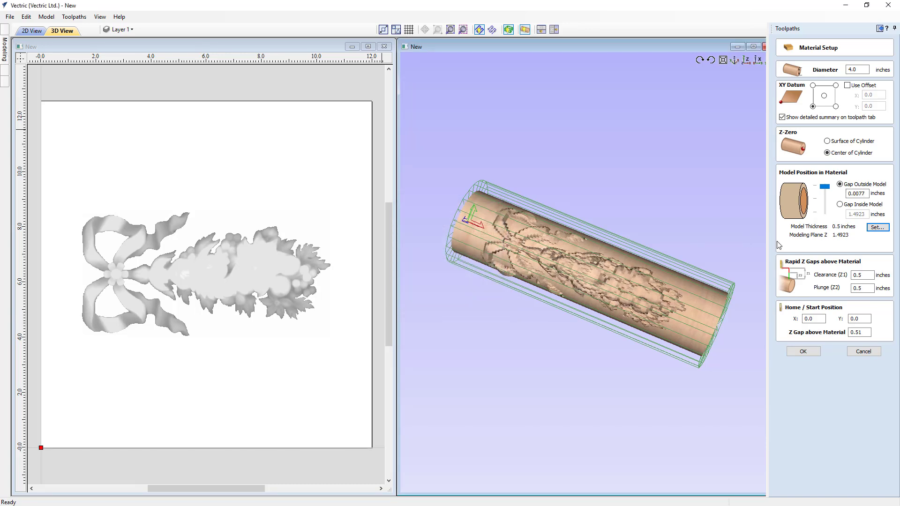
- Test Model Position slider depths, then raise the relief flush with the cylinder surface at 0.0 gap
left_click_drag(825, 189, 825, 182)
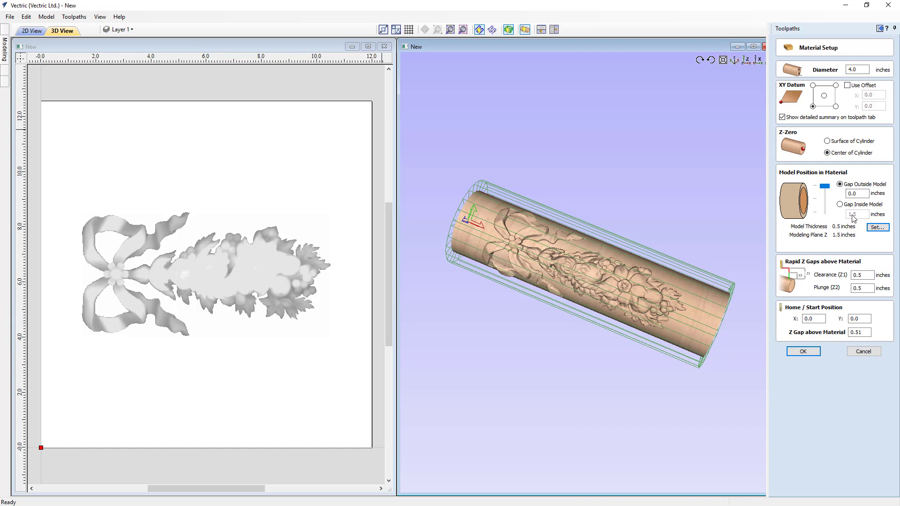
left_click(851, 70)
left_click_drag(827, 190, 828, 196)
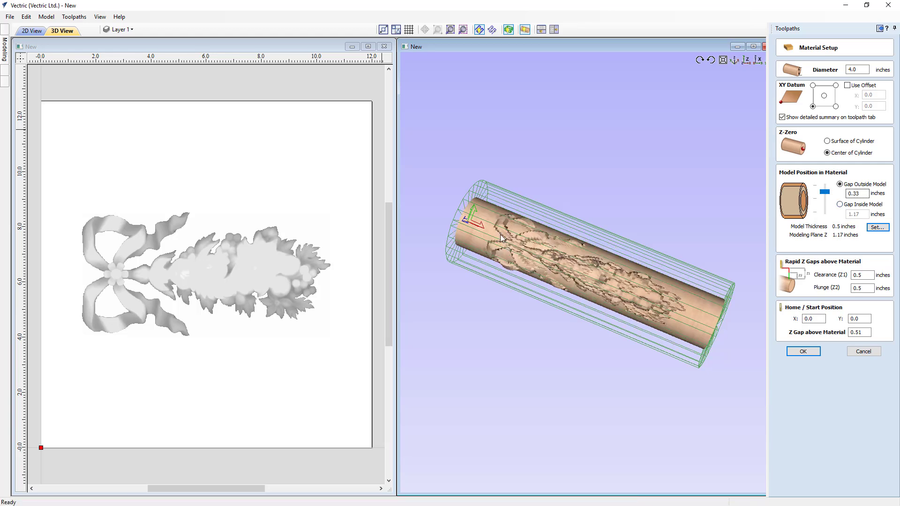
left_click_drag(608, 350, 630, 326)
left_click_drag(830, 195, 828, 201)
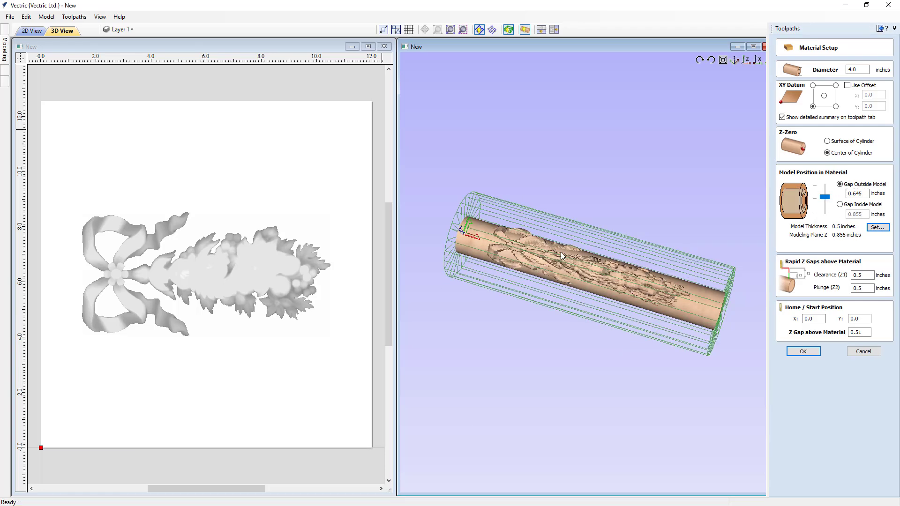
left_click_drag(825, 197, 826, 221)
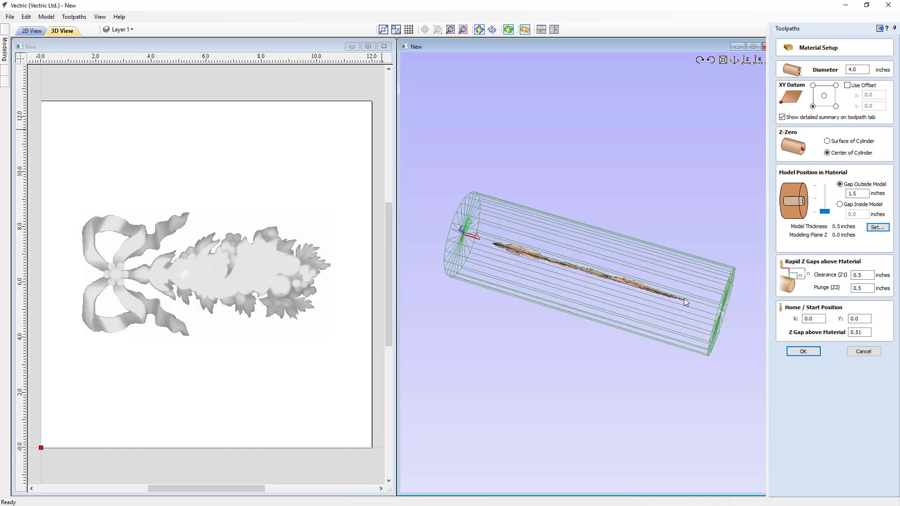
left_click_drag(606, 358, 642, 294)
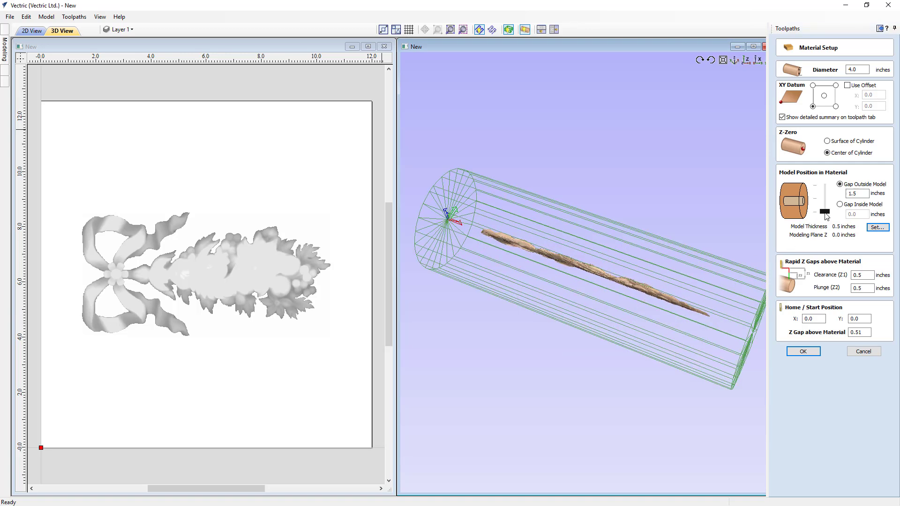
left_click_drag(826, 216, 830, 182)
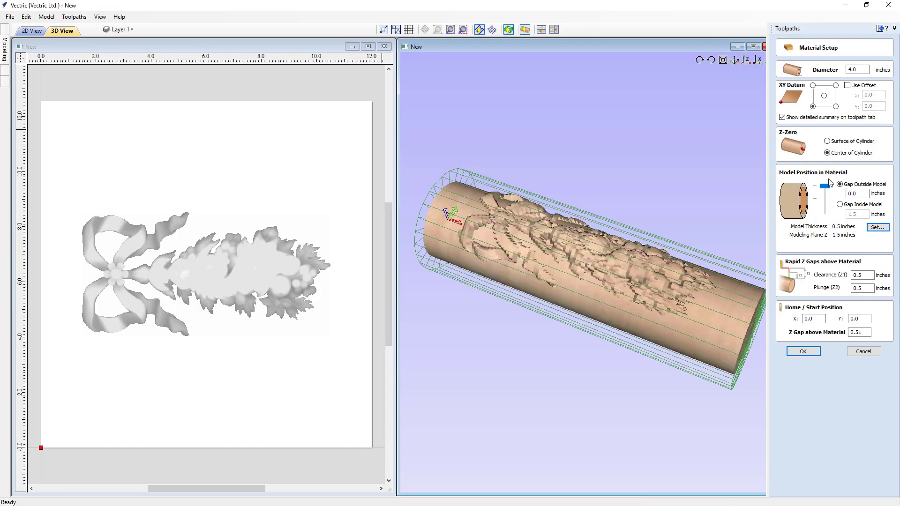
left_click_drag(750, 251, 716, 300)
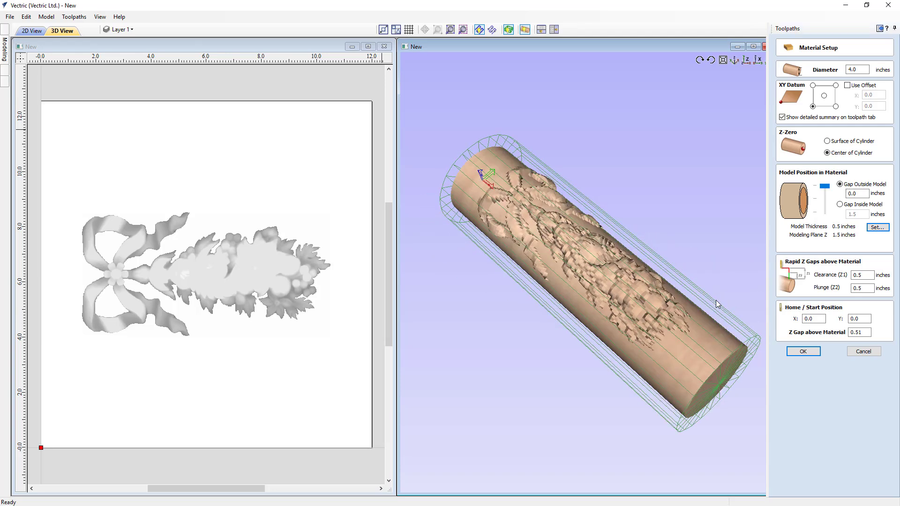
- Discard the Material Setup changes and bring up the drawing tools and layer list
left_click(869, 352)
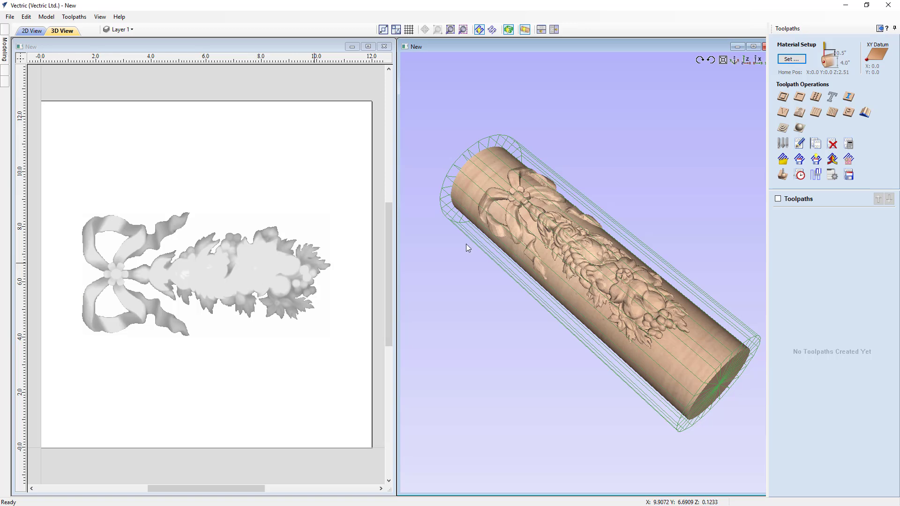
left_click(880, 29)
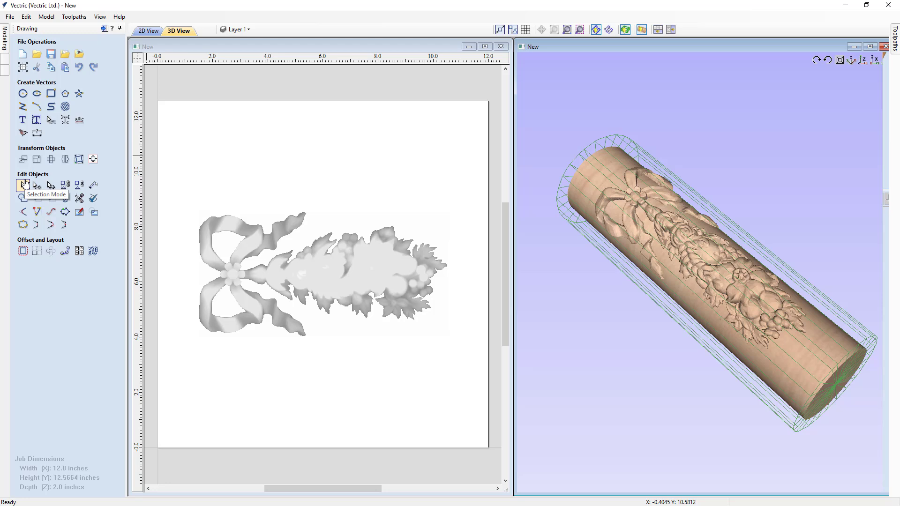
key("ctrl+l")
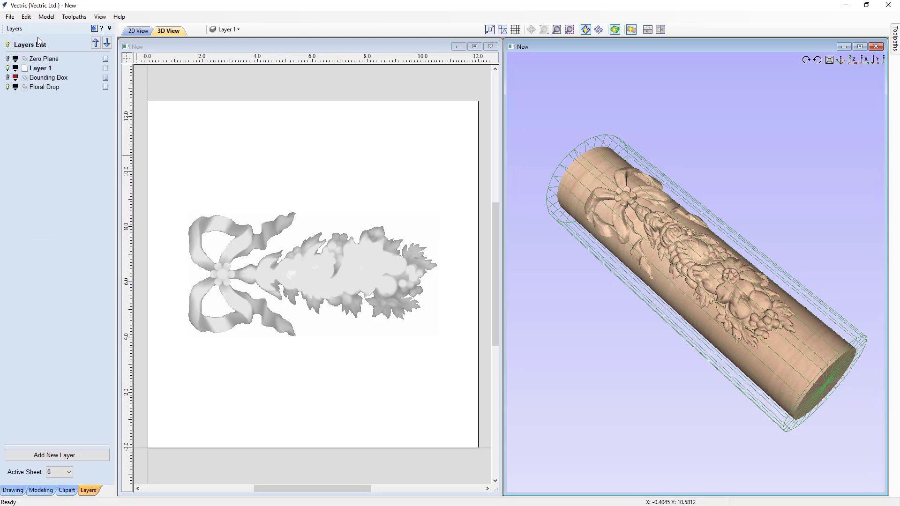
left_click(13, 493)
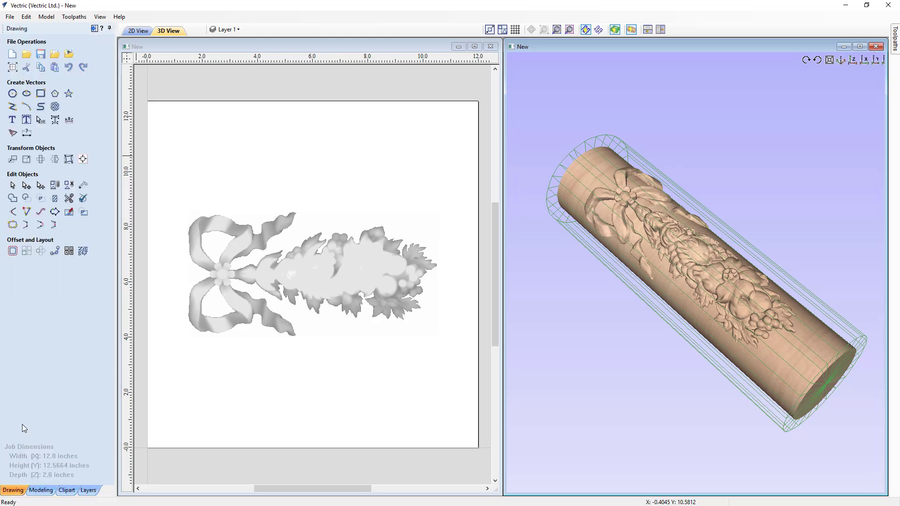
- Draw a full-height vertical line near the job's left edge and paste a copy for the right side
left_click(13, 108)
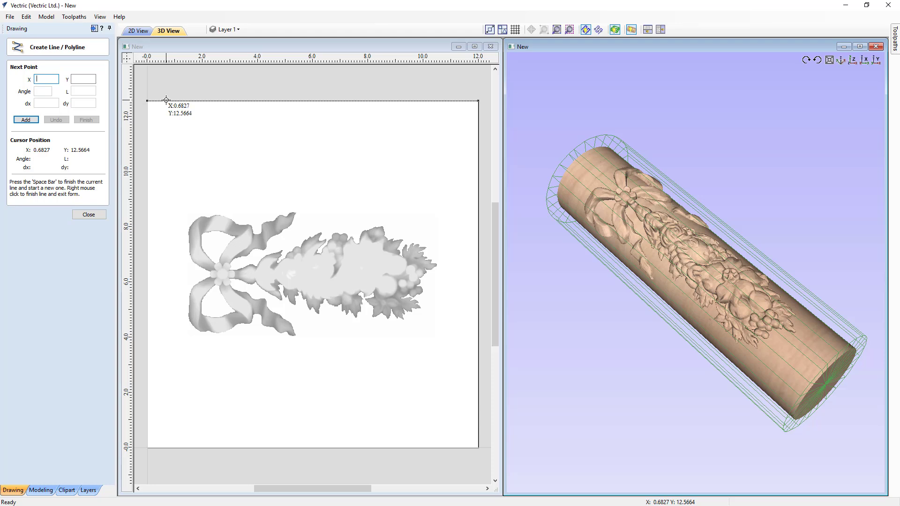
left_click(166, 100)
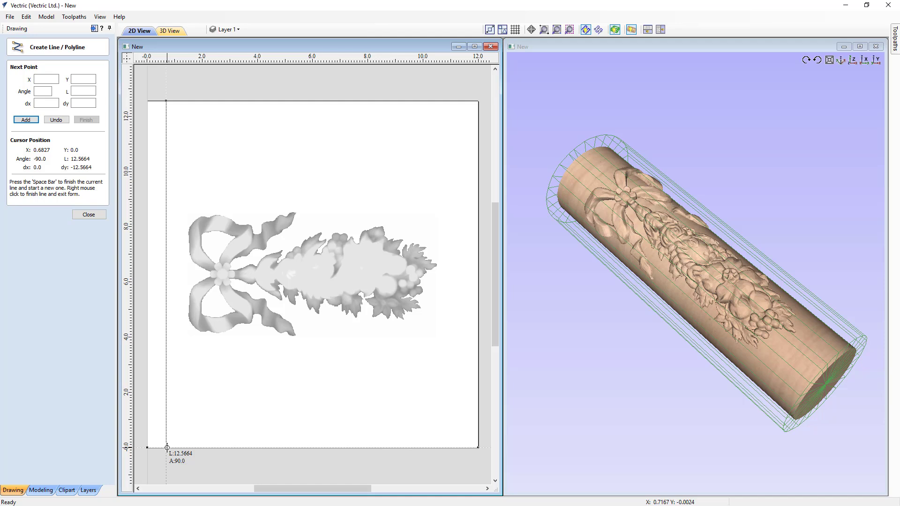
left_click(167, 448)
right_click(167, 447)
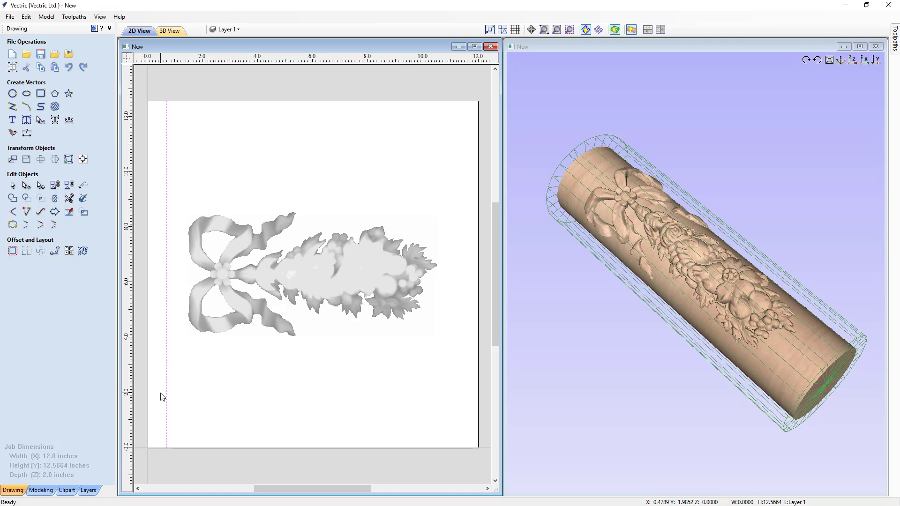
key("ctrl+v")
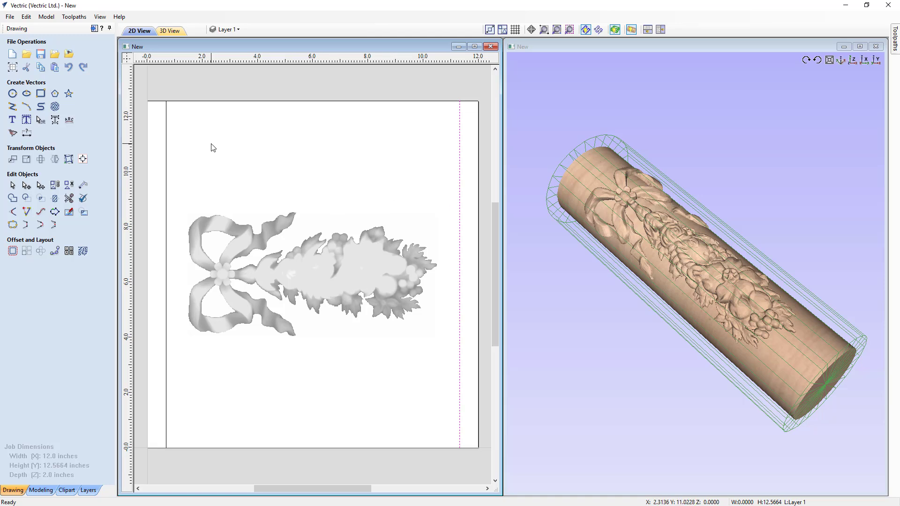
- Reopen Material Setup, place the model at the outer surface, set a 0.25-inch Z gap, and confirm
left_click(94, 29)
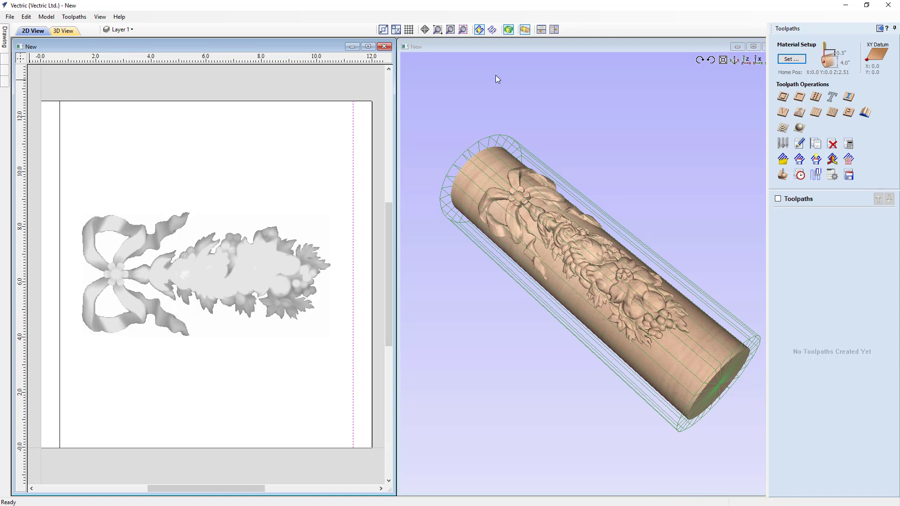
left_click(553, 31)
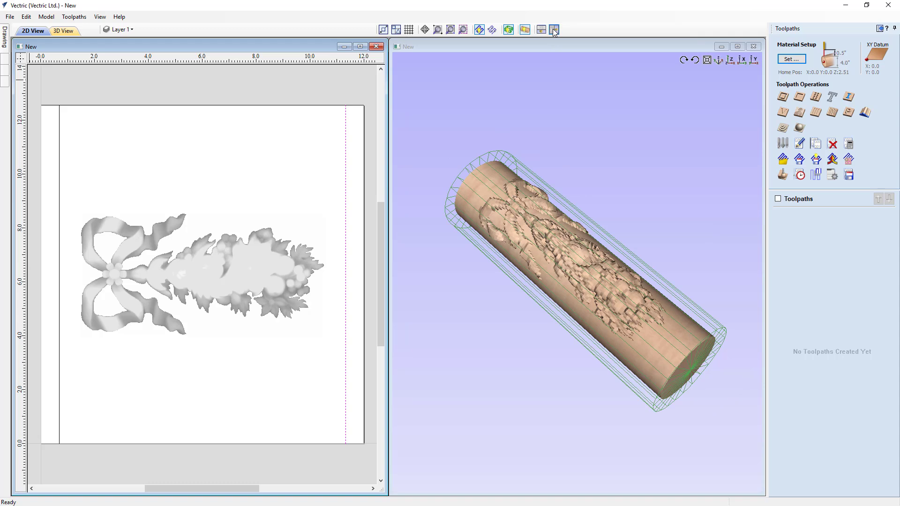
left_click(796, 58)
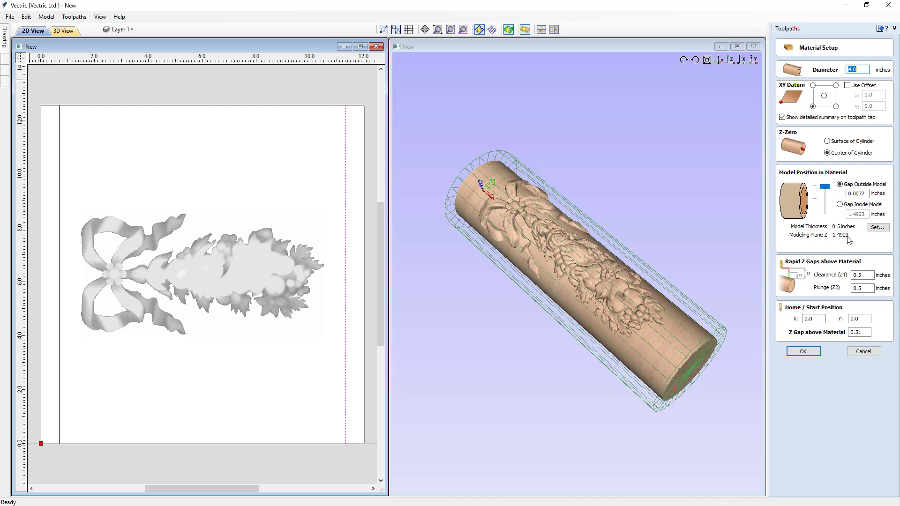
left_click(826, 187)
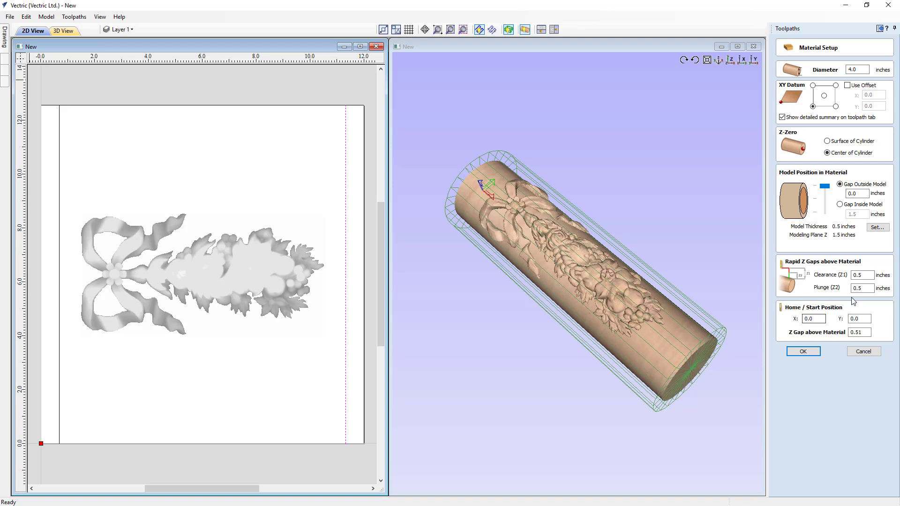
double_click(858, 332)
type("0.25")
left_click(809, 352)
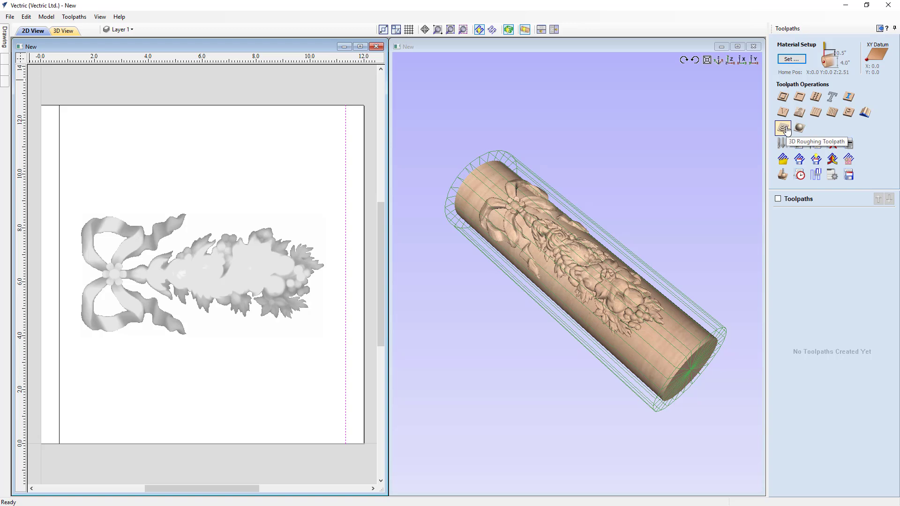
- Create a 3D roughing toolpath with the 1/4-inch end mill, raster along X, named 3D Roughing
left_click(786, 129)
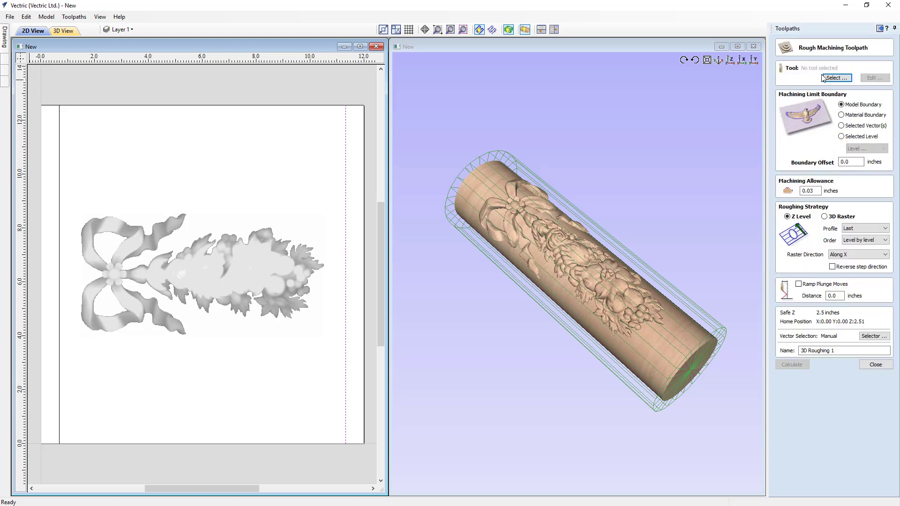
left_click(837, 78)
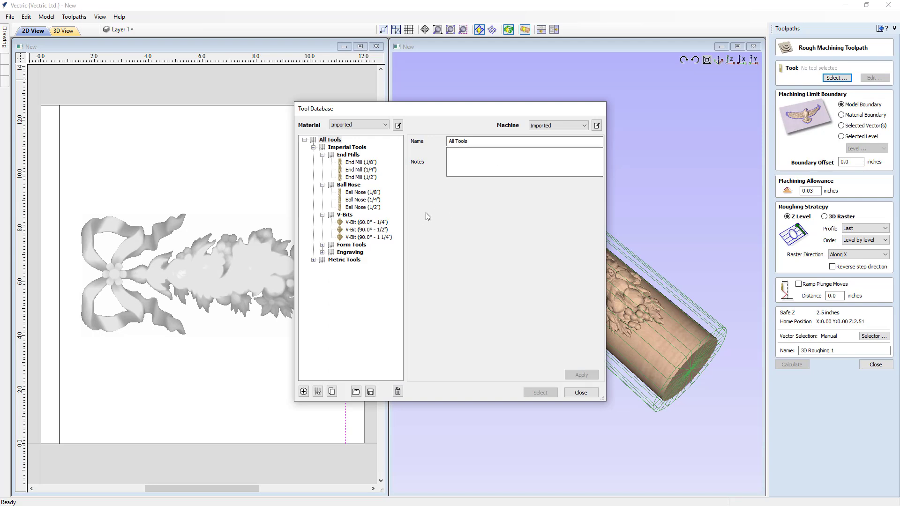
left_click(370, 171)
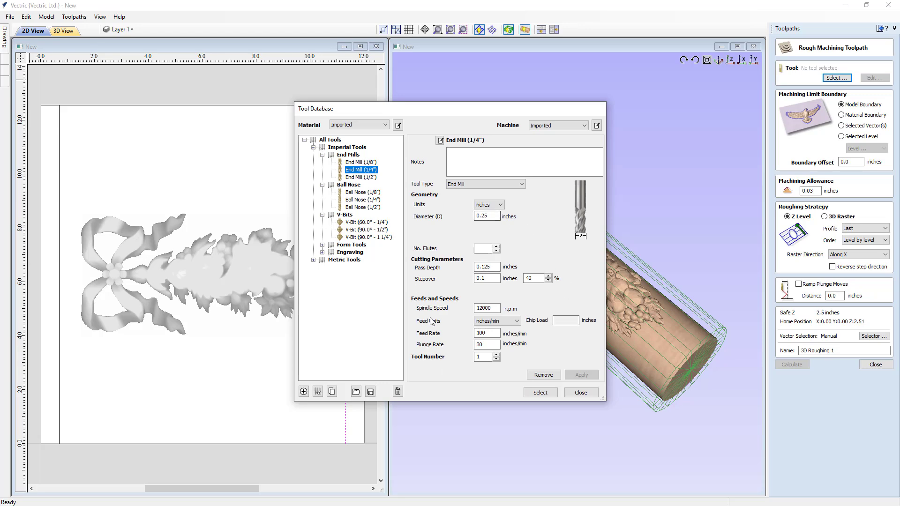
left_click(540, 393)
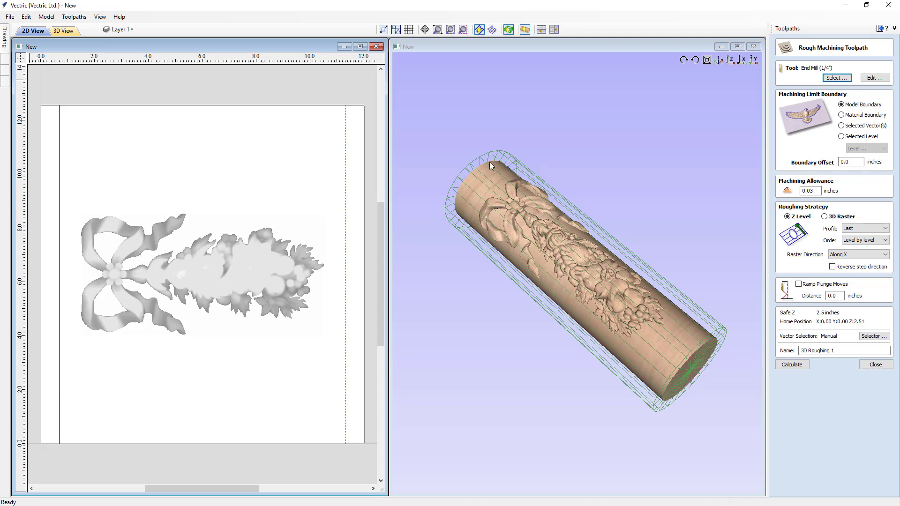
left_click(862, 255)
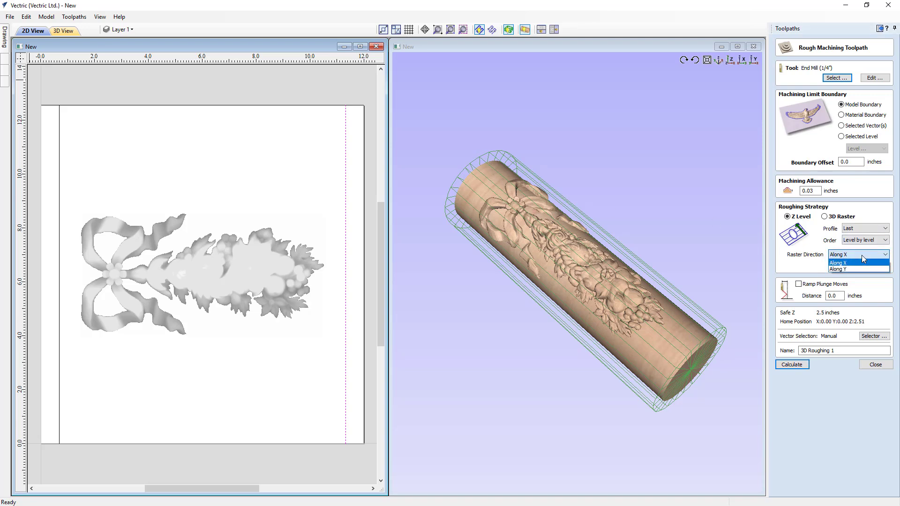
left_click(862, 255)
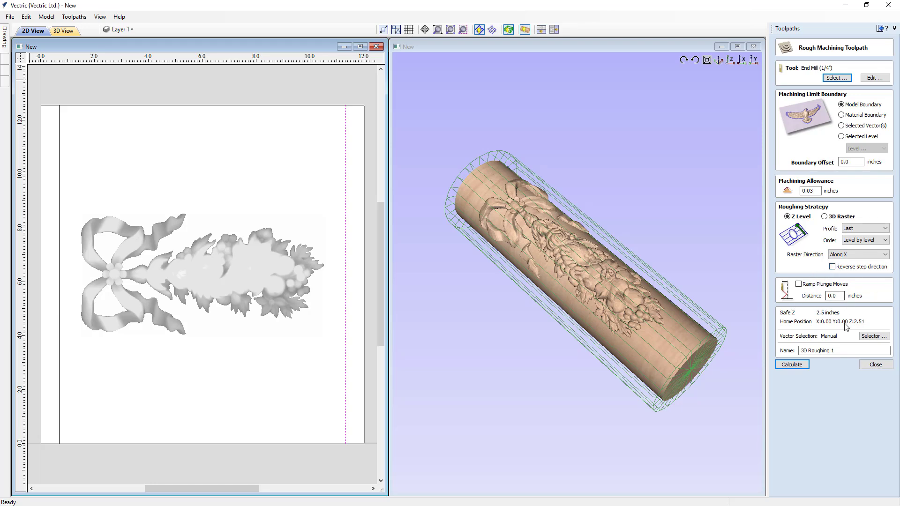
left_click_drag(839, 349, 832, 351)
- Calculate the 3D Roughing toolpath and preview the roughed floral relief on the maple cylinder
left_click(806, 368)
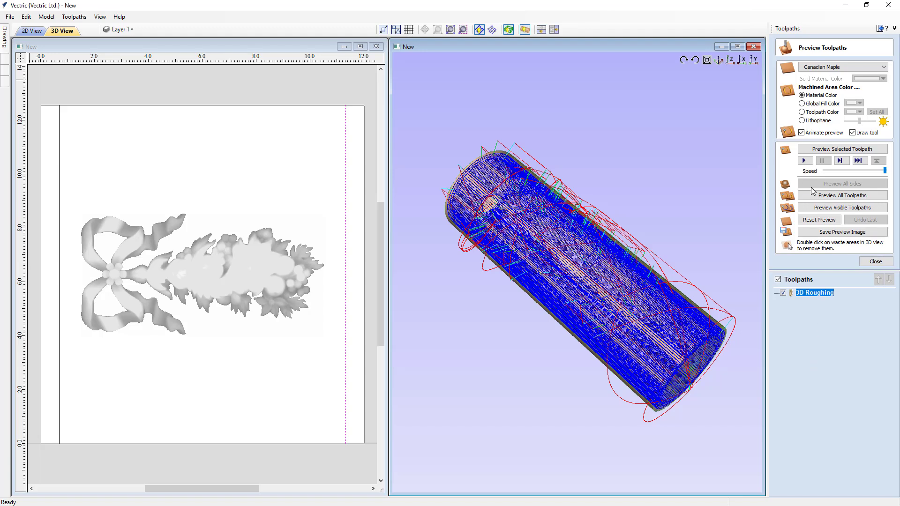
left_click(830, 210)
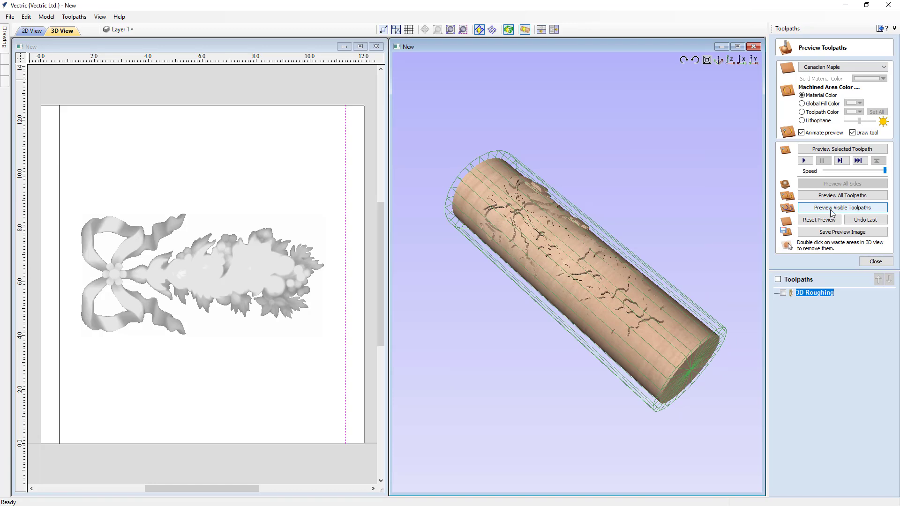
left_click_drag(636, 264, 710, 271)
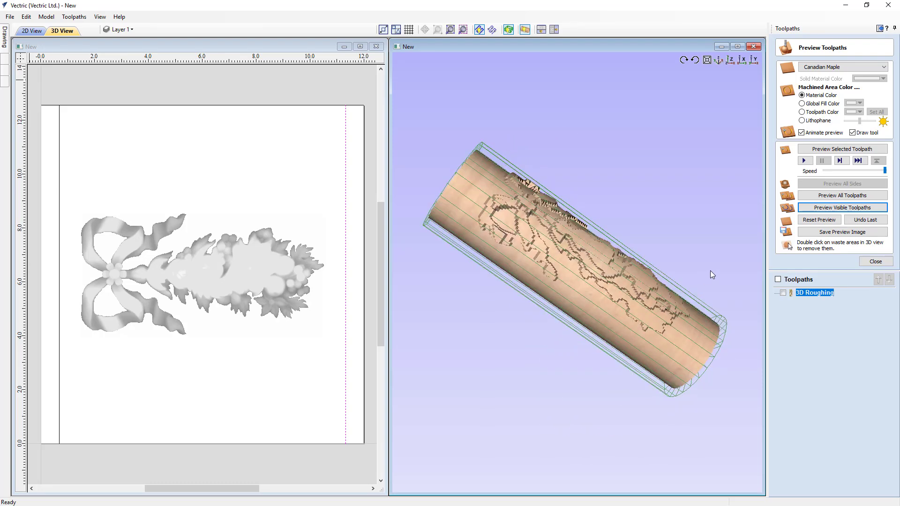
left_click_drag(614, 262, 612, 257)
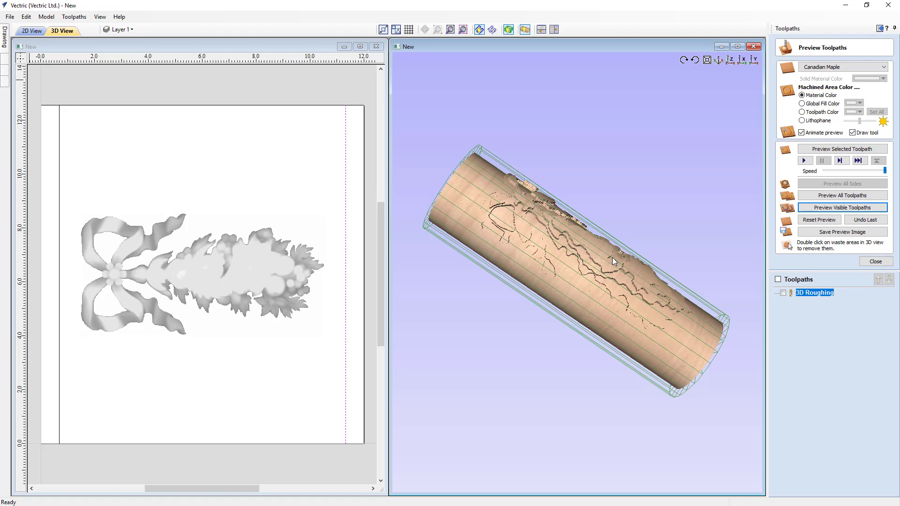
- Start a 3D finishing toolpath with the 1/8-inch ball nose, leaving its tool settings unchanged
left_click(876, 262)
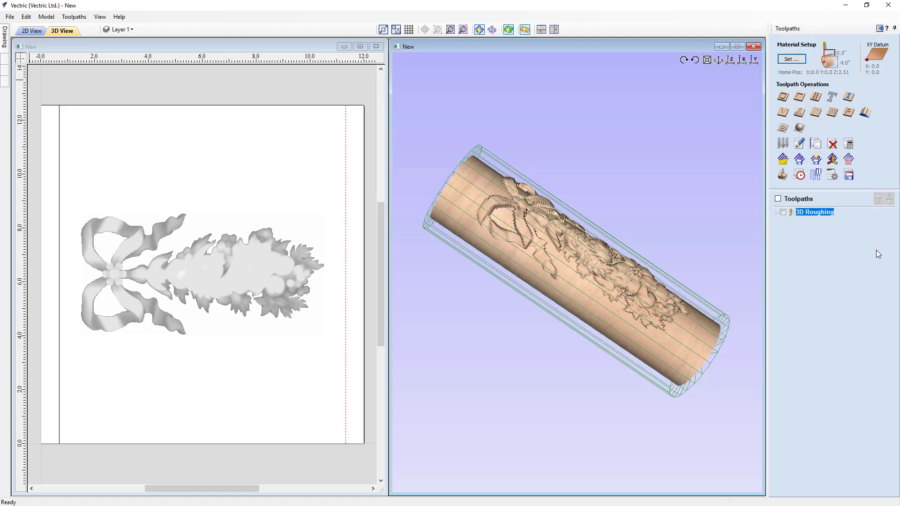
left_click(803, 130)
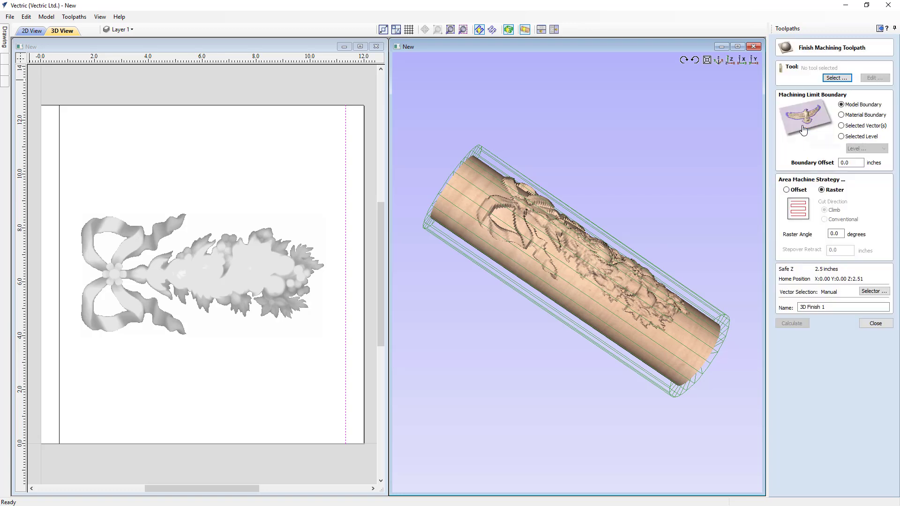
left_click(828, 79)
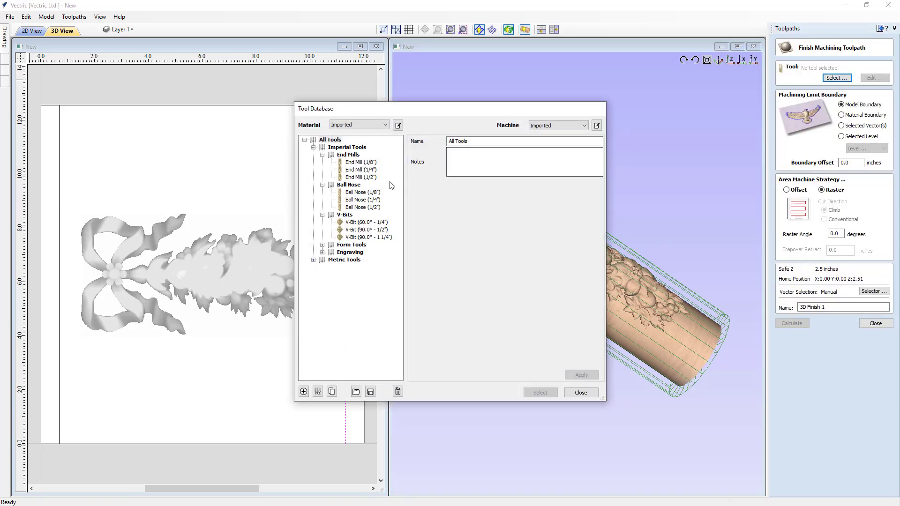
left_click(364, 193)
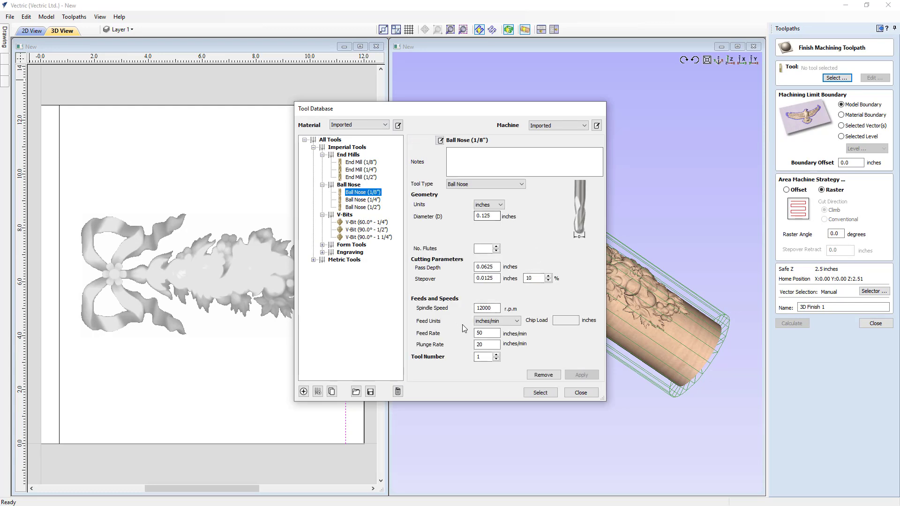
left_click(545, 393)
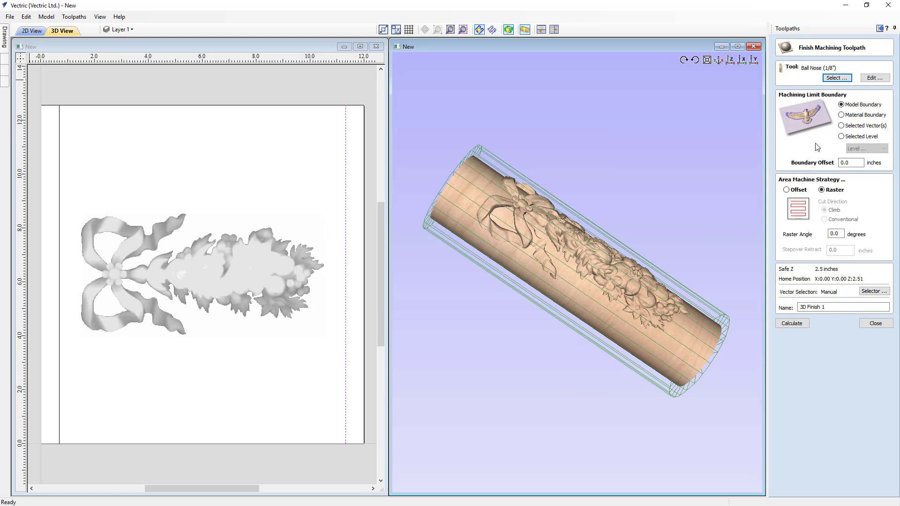
left_click(875, 79)
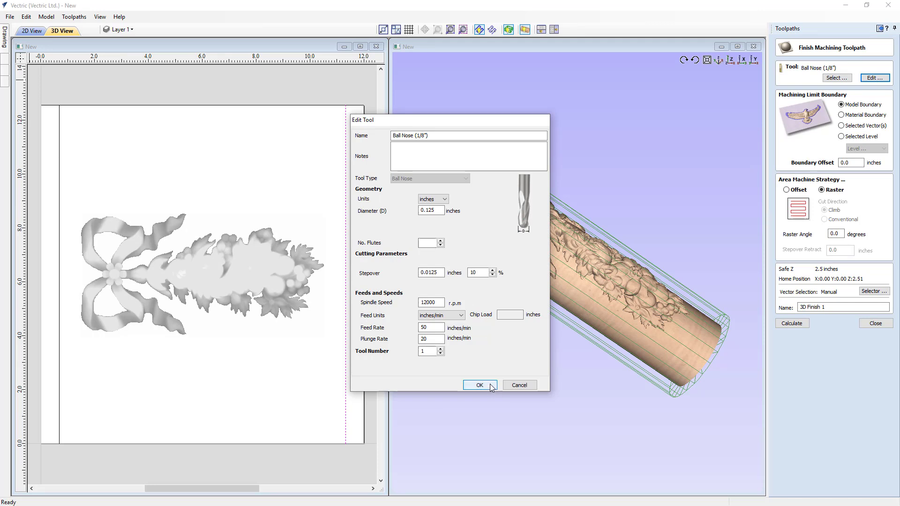
left_click(516, 388)
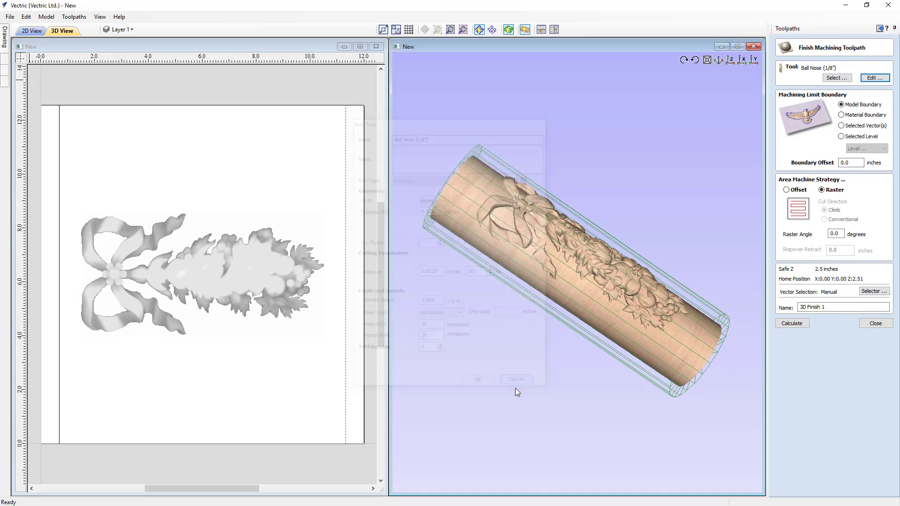
- Set boundary offset and raster angle to 0.0 and name the toolpath '3D Finish'
left_click(853, 163)
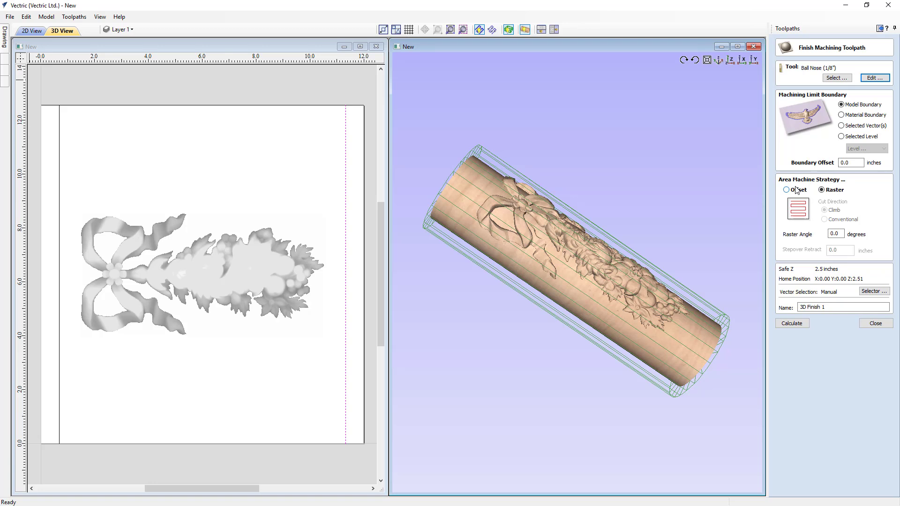
left_click(838, 235)
double_click(822, 308)
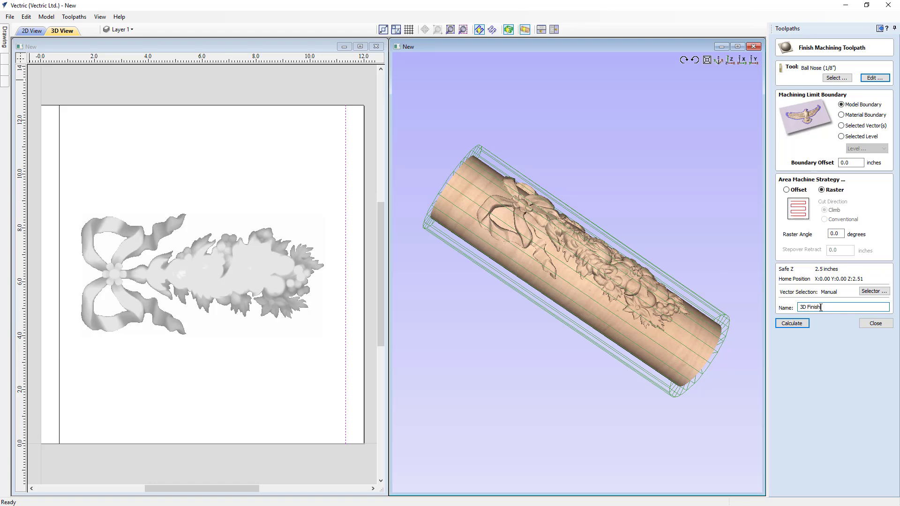
- Calculate the 3D Finish toolpath and preview the smooth floral carving from an upright angle
left_click(793, 324)
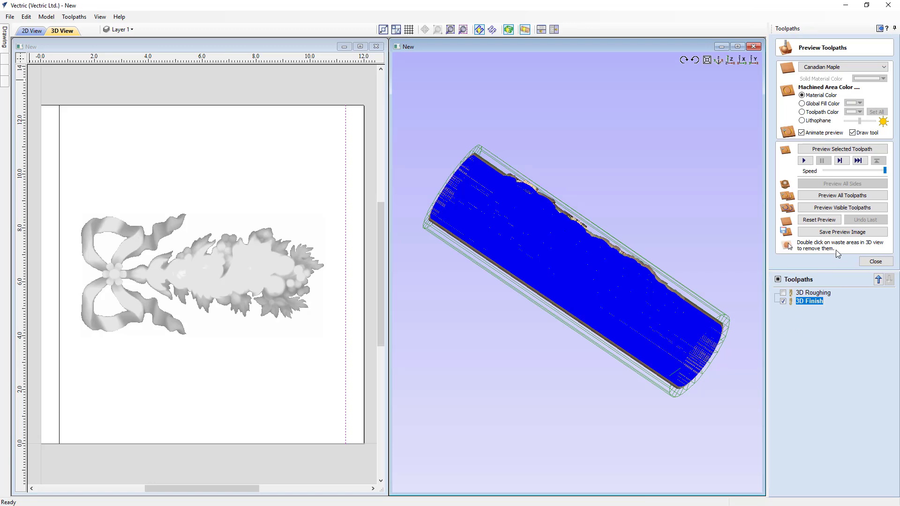
left_click(829, 207)
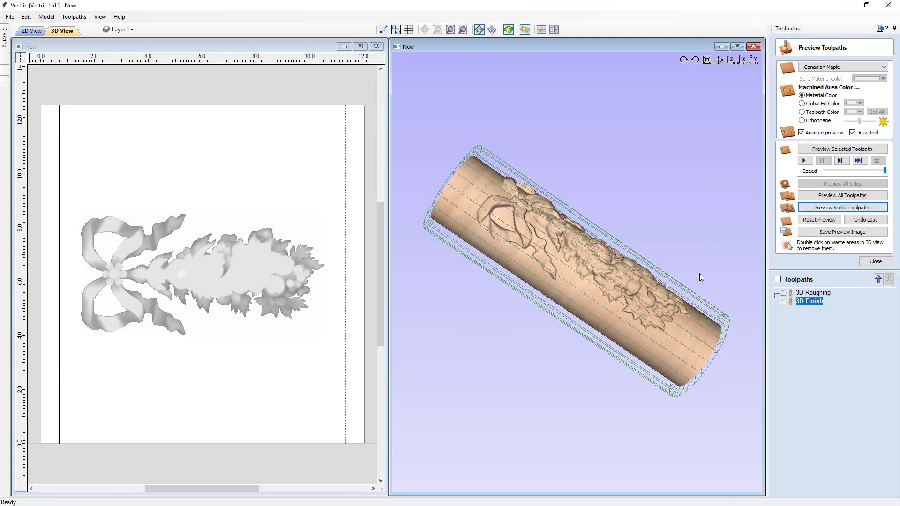
left_click_drag(649, 351, 612, 313)
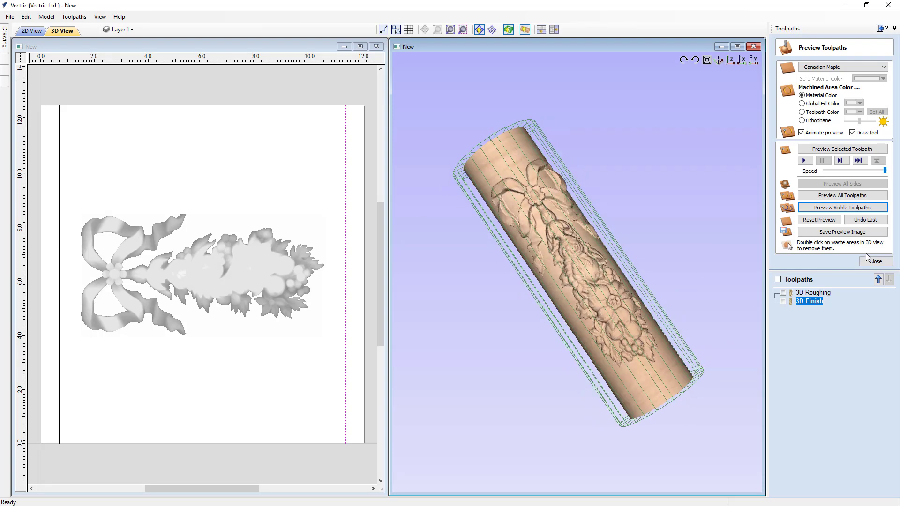
- Select the vertical lines at both ends of the cylinder
left_click(876, 262)
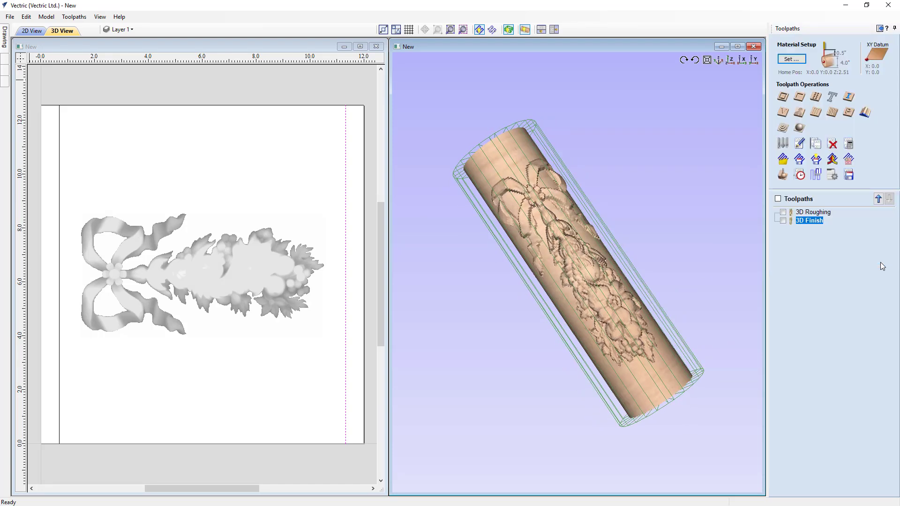
left_click(60, 204)
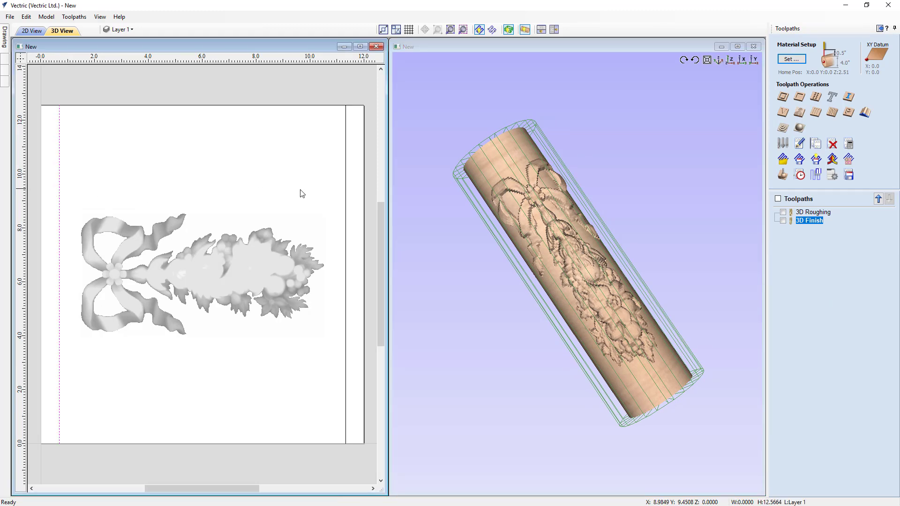
left_click(346, 194, "shift")
- Create a 2D profile toolpath named 'Profile' with 0.5 start depth and 1/2-inch ball nose, and calculate it
left_click(784, 97)
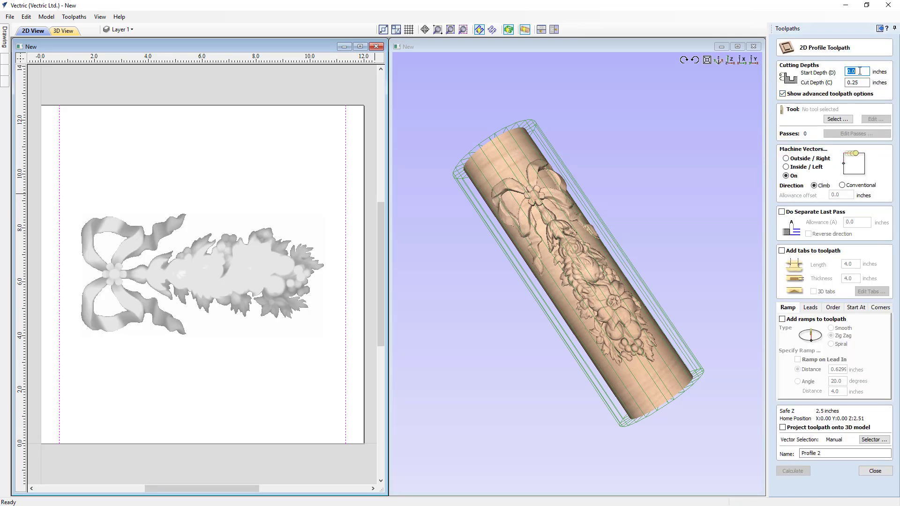
type(".5")
left_click(837, 119)
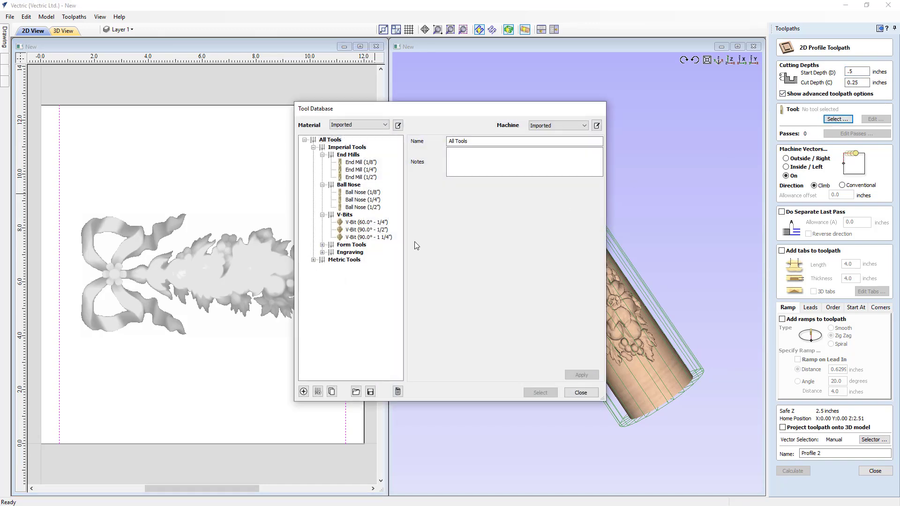
left_click(371, 208)
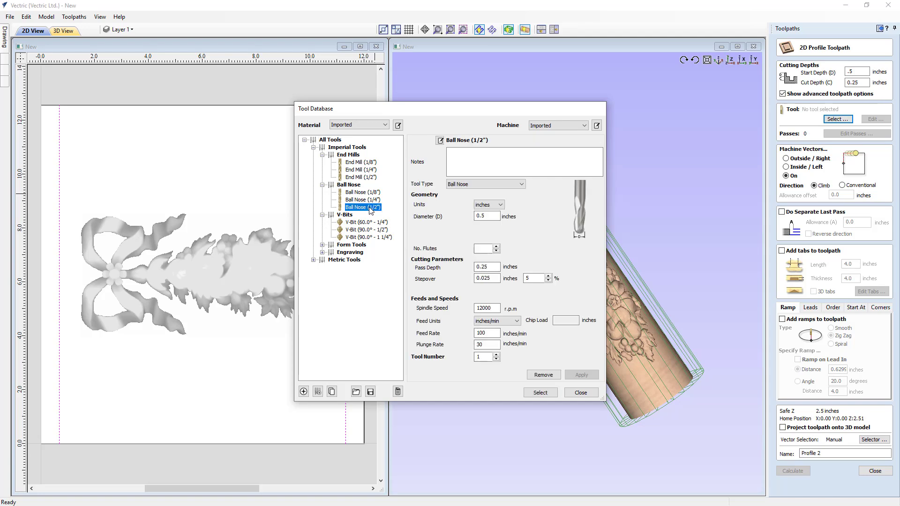
left_click(540, 393)
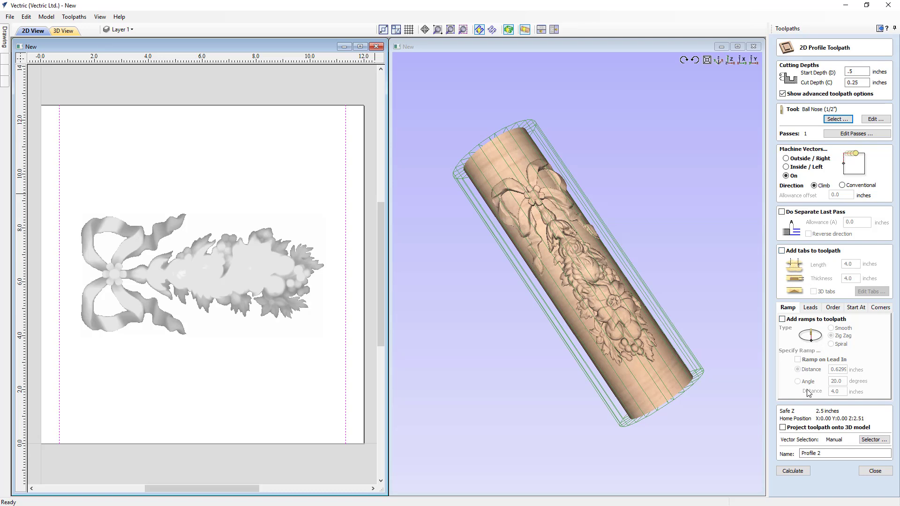
left_click(816, 454)
double_click(816, 453)
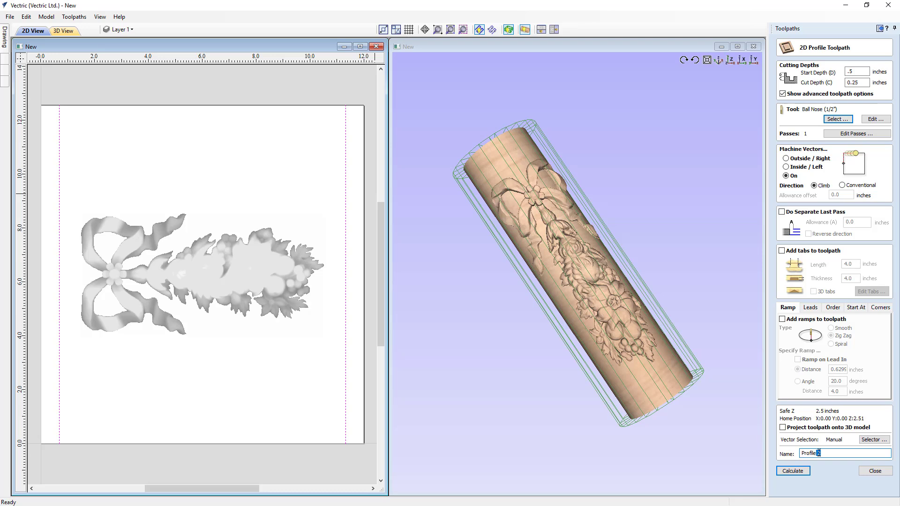
left_click(799, 471)
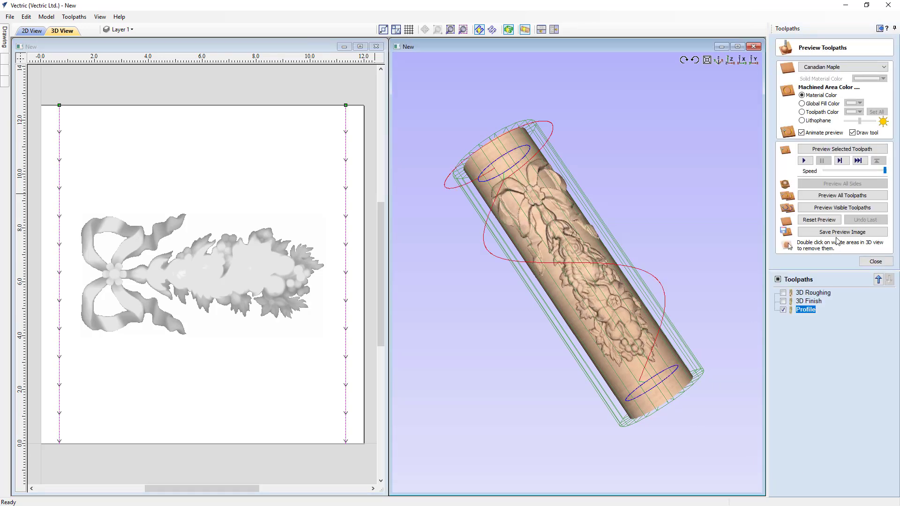
- Preview the profile cove cuts at both cylinder ends with the material block hidden, then close the preview
left_click(837, 210)
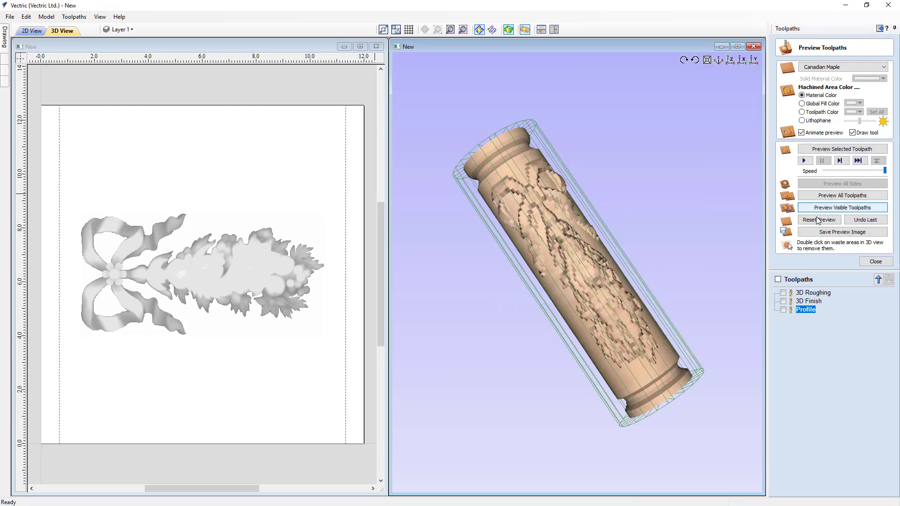
left_click_drag(706, 343, 647, 387)
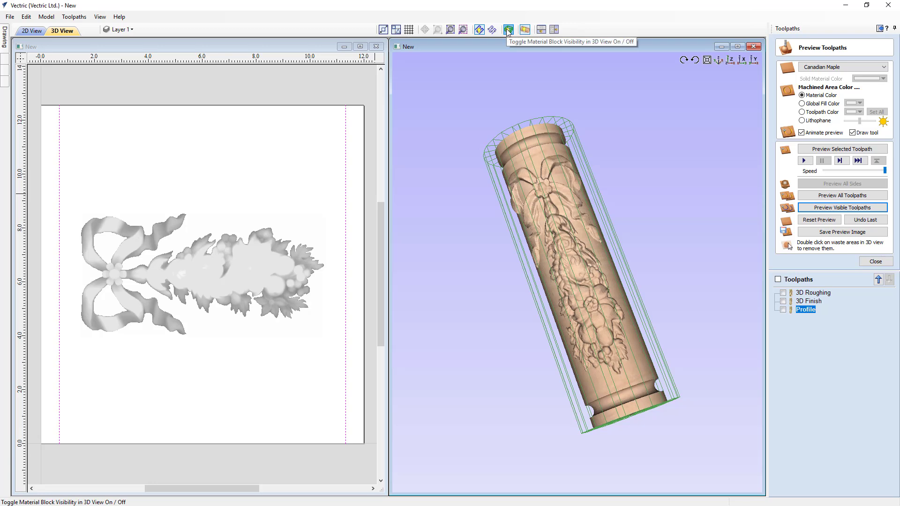
left_click(509, 30)
left_click_drag(552, 273, 565, 286)
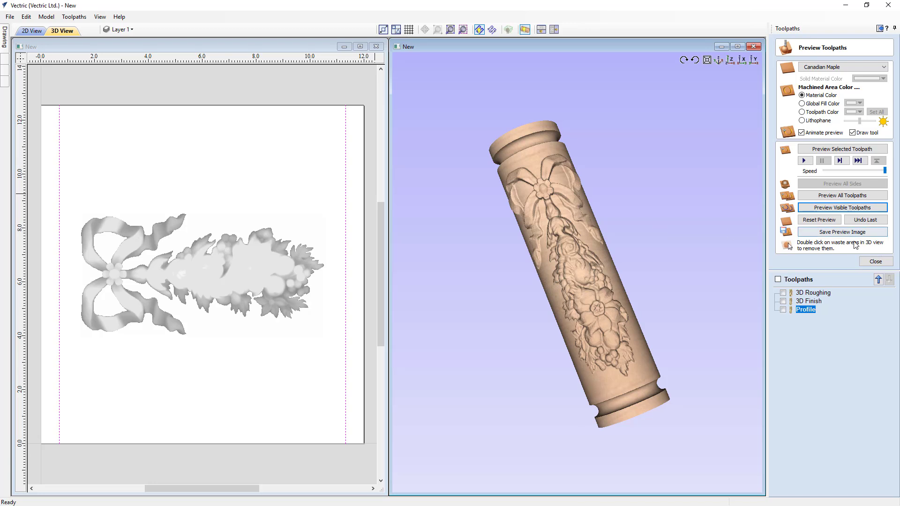
left_click(876, 261)
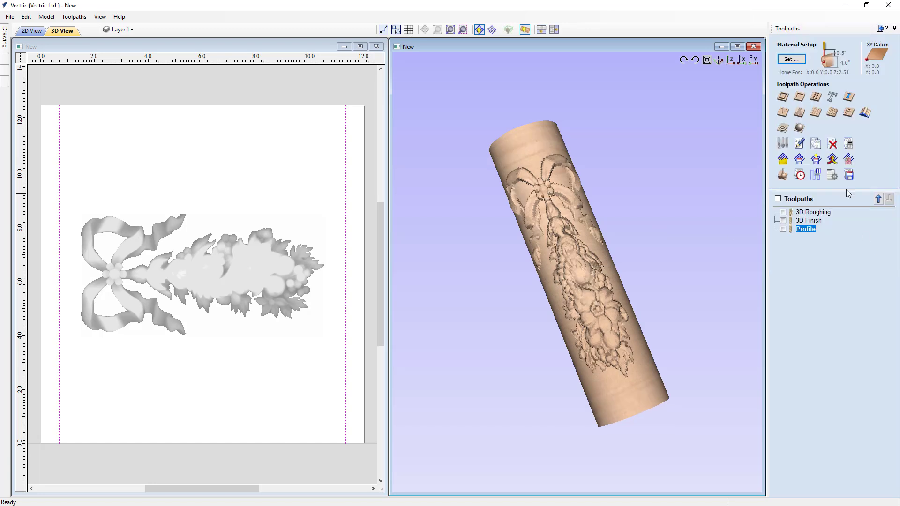
- Choose Mach2/3-WrapY2A ATC(inch)(*.txt) as the post processor for saving the Profile toolpath
left_click(849, 175)
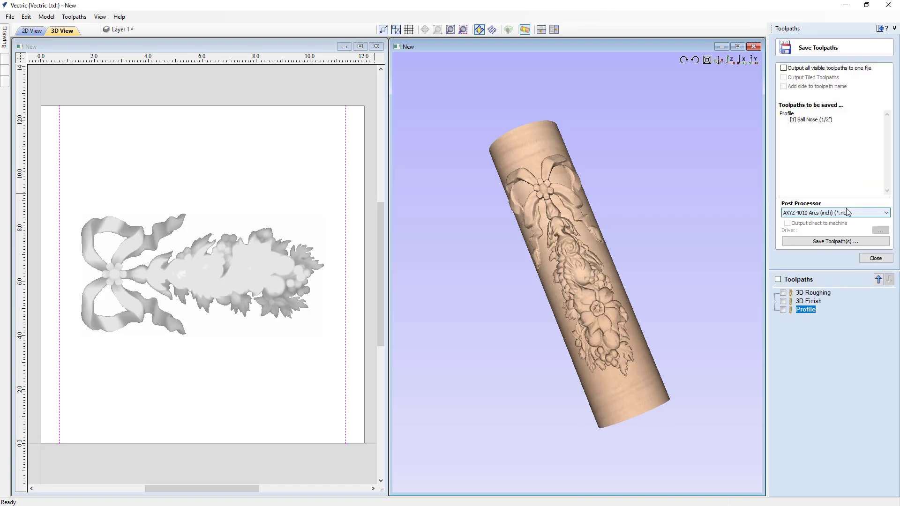
left_click(847, 213)
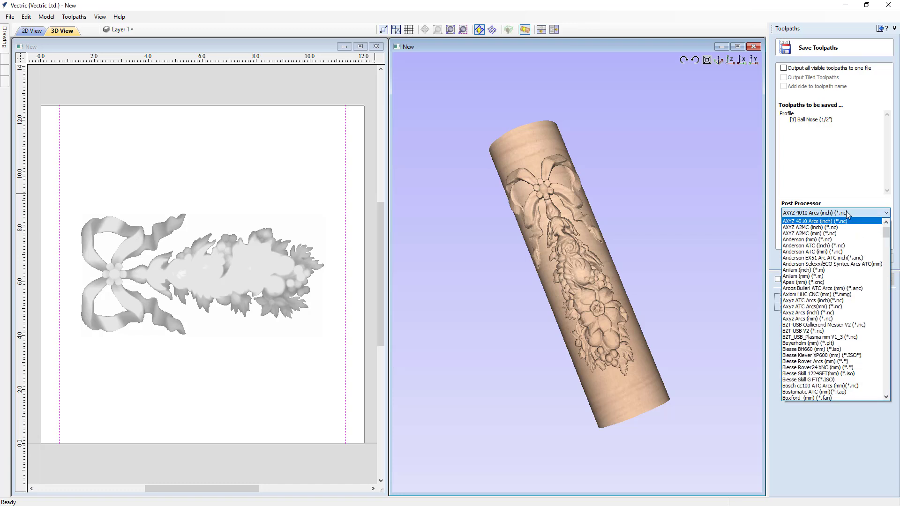
scroll(829, 299, "down", 4)
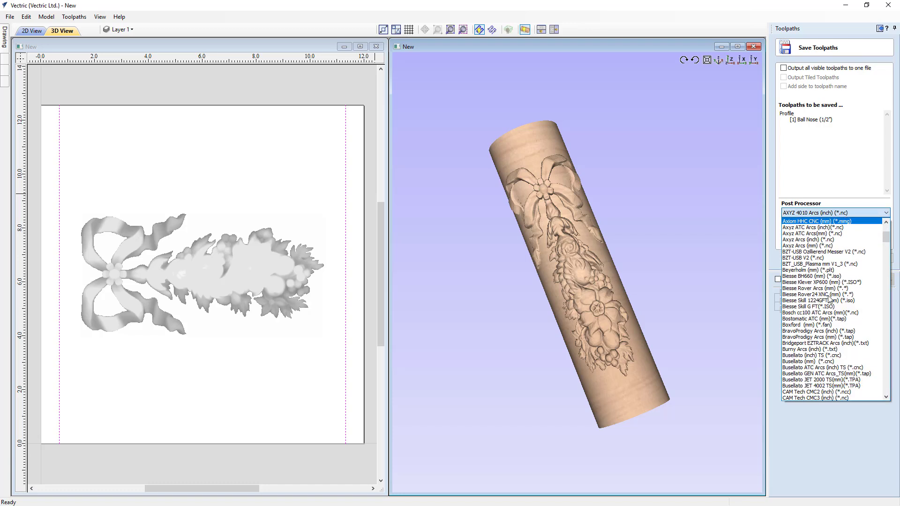
scroll(829, 299, "down", 20)
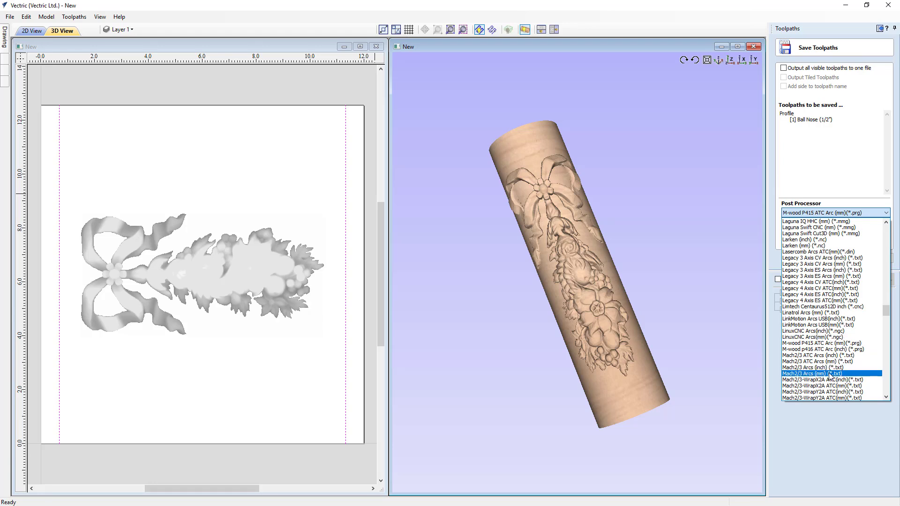
scroll(829, 382, "down", 1)
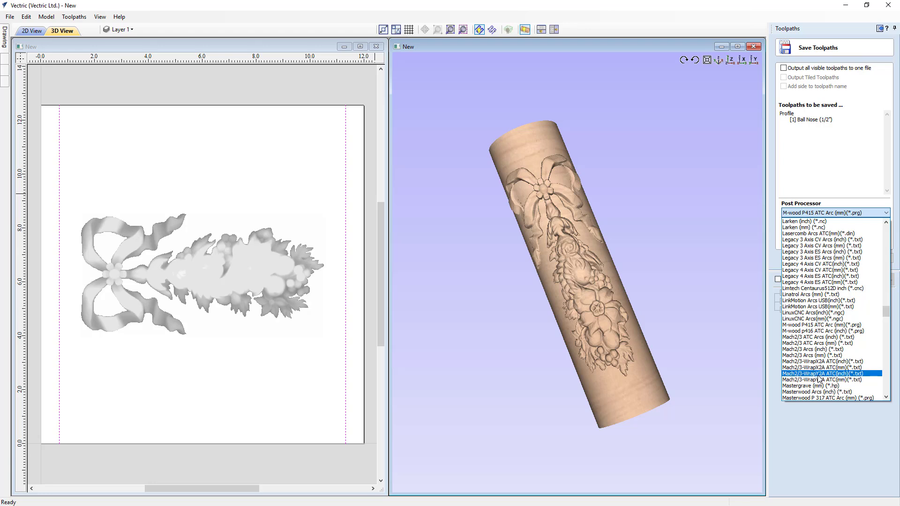
left_click(826, 373)
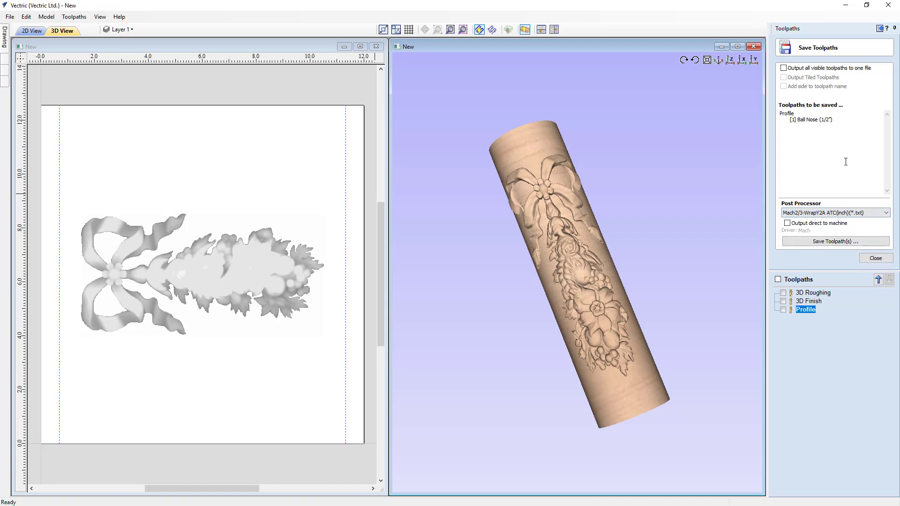
- Save As Import_and_Unwrap_Rotary_Toolpaths.crv, replacing the default New.crv name
left_click(876, 259)
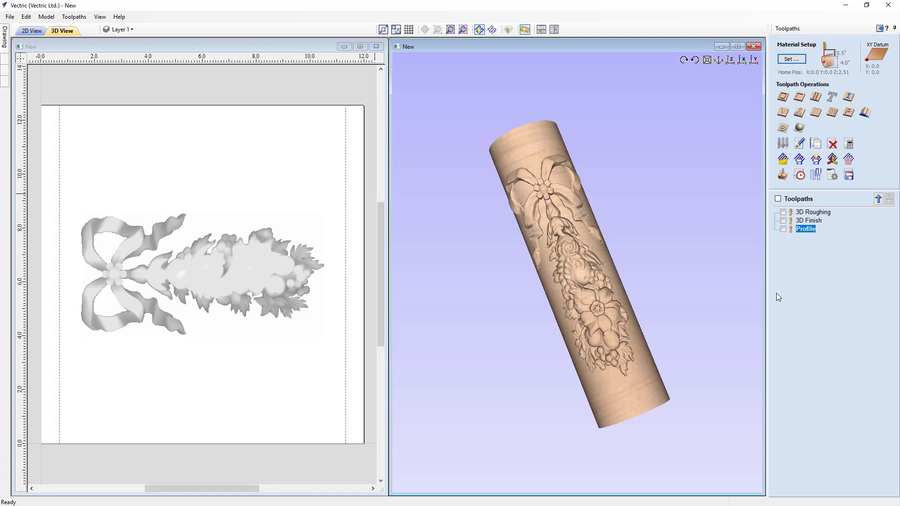
left_click(10, 19)
left_click(26, 73)
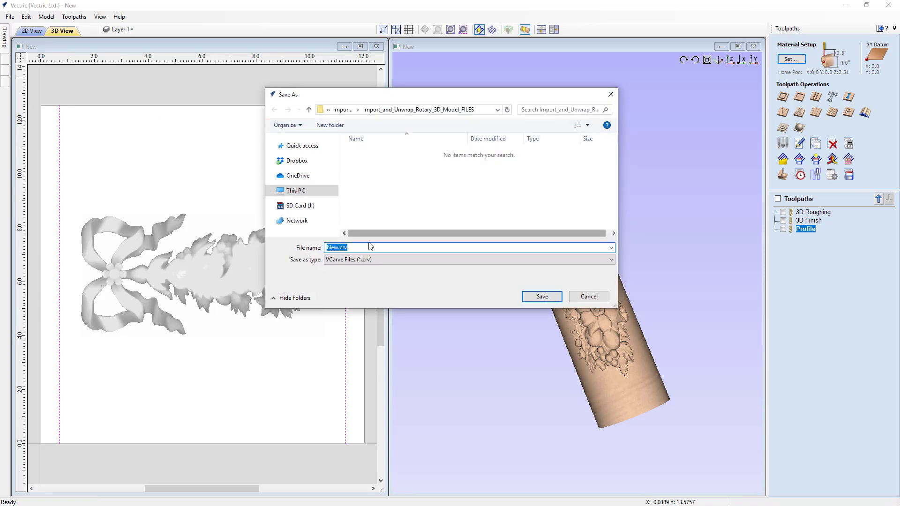
key("BackSpace")
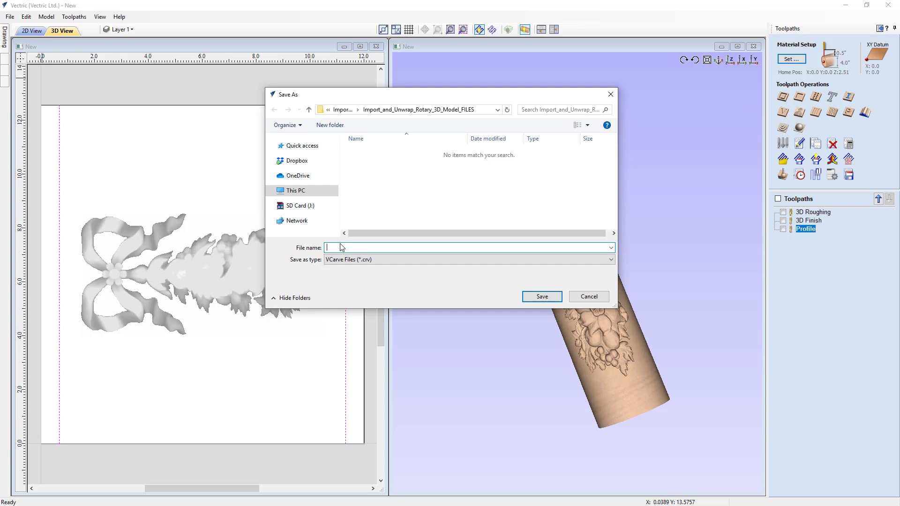
type("Import_and_Unwrap_Rotary_Toolpaths")
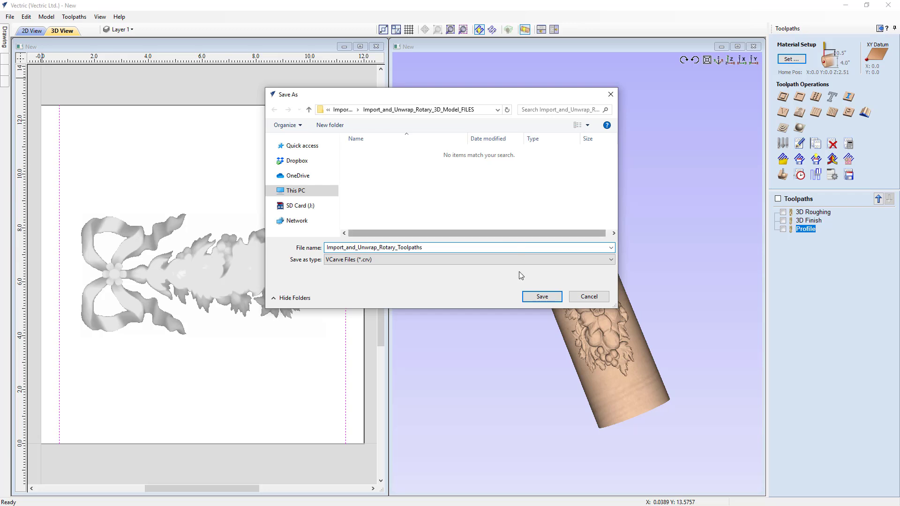
left_click(542, 297)
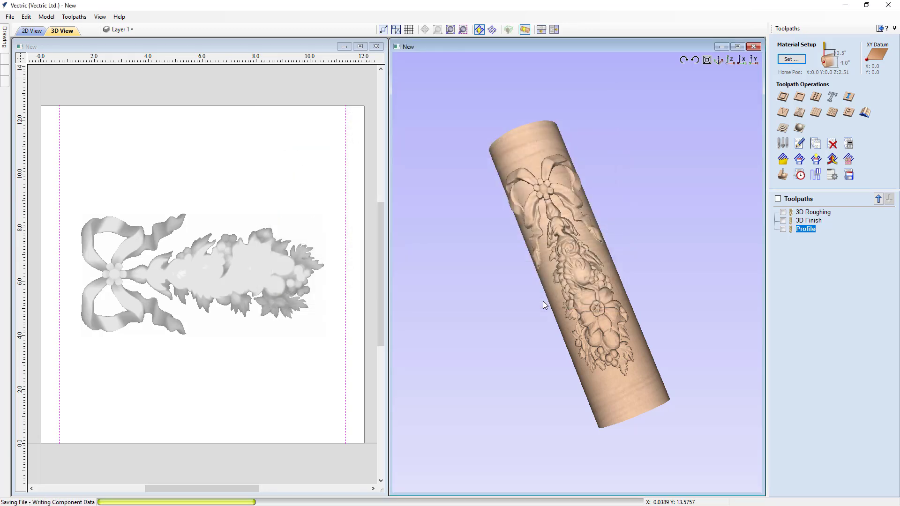